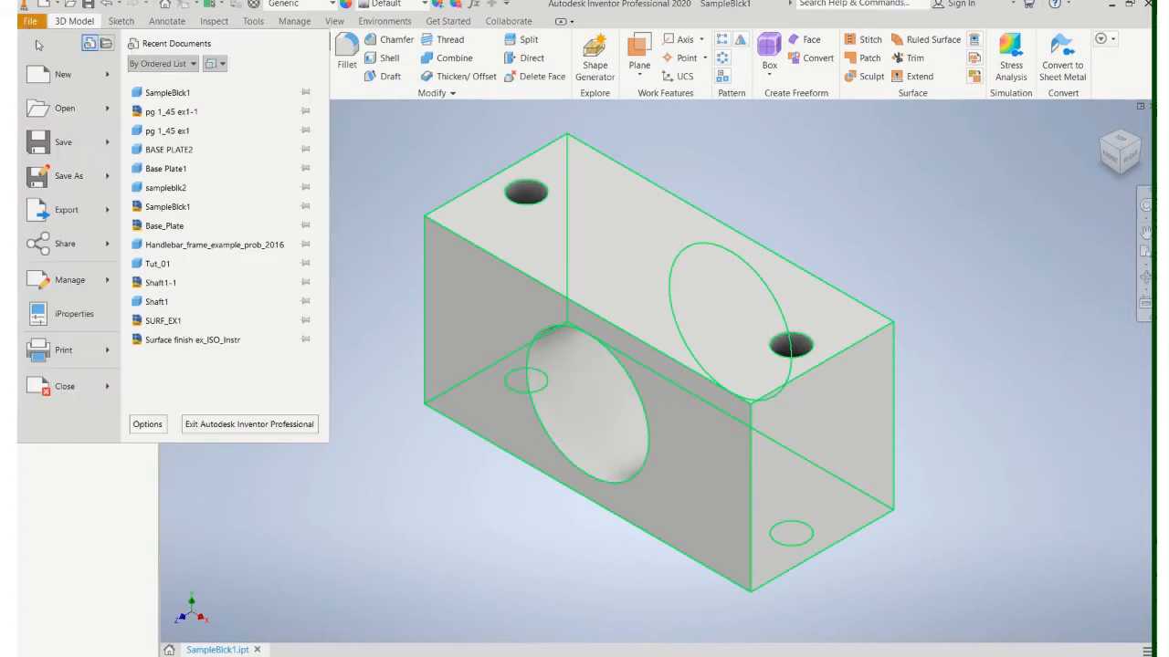
Create a drawing from the ANSI (in).dwg template and add a B size, 2 view sheet of SampleBlck1.
left_click(32, 73)
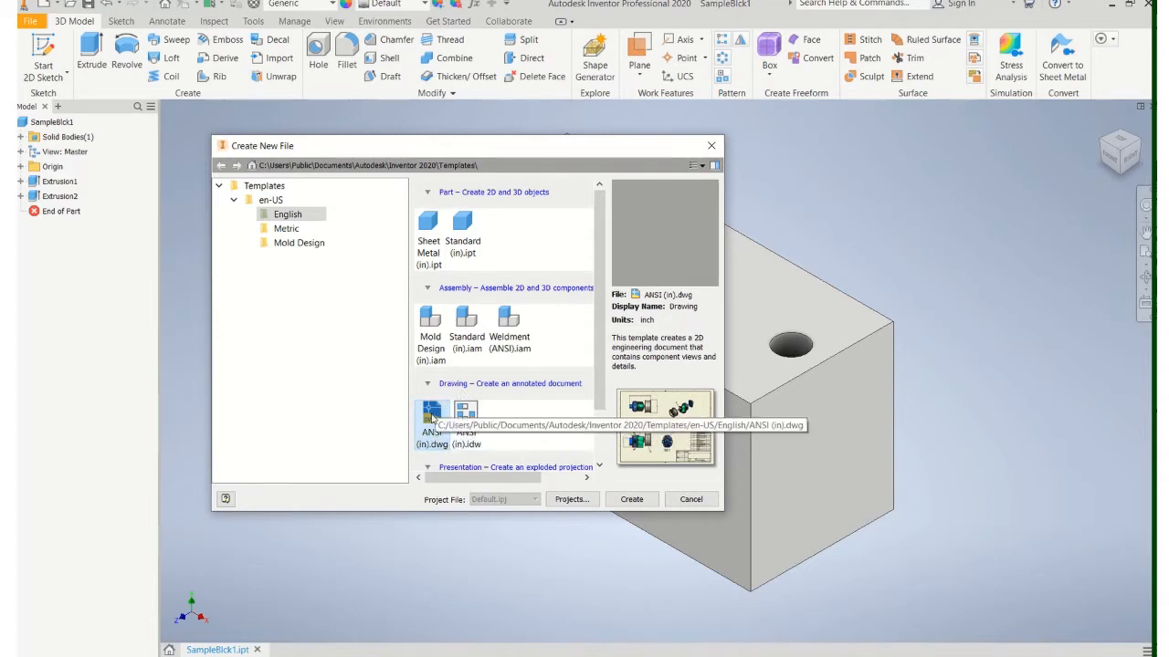
left_click(630, 499)
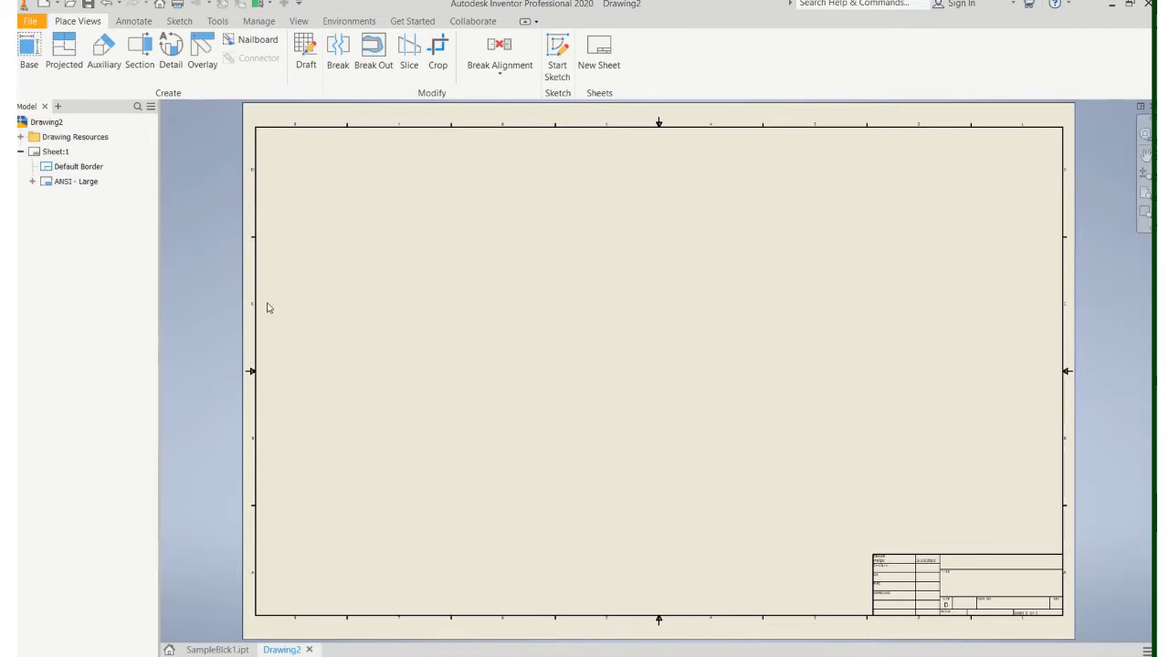
left_click(48, 140)
left_click(21, 137)
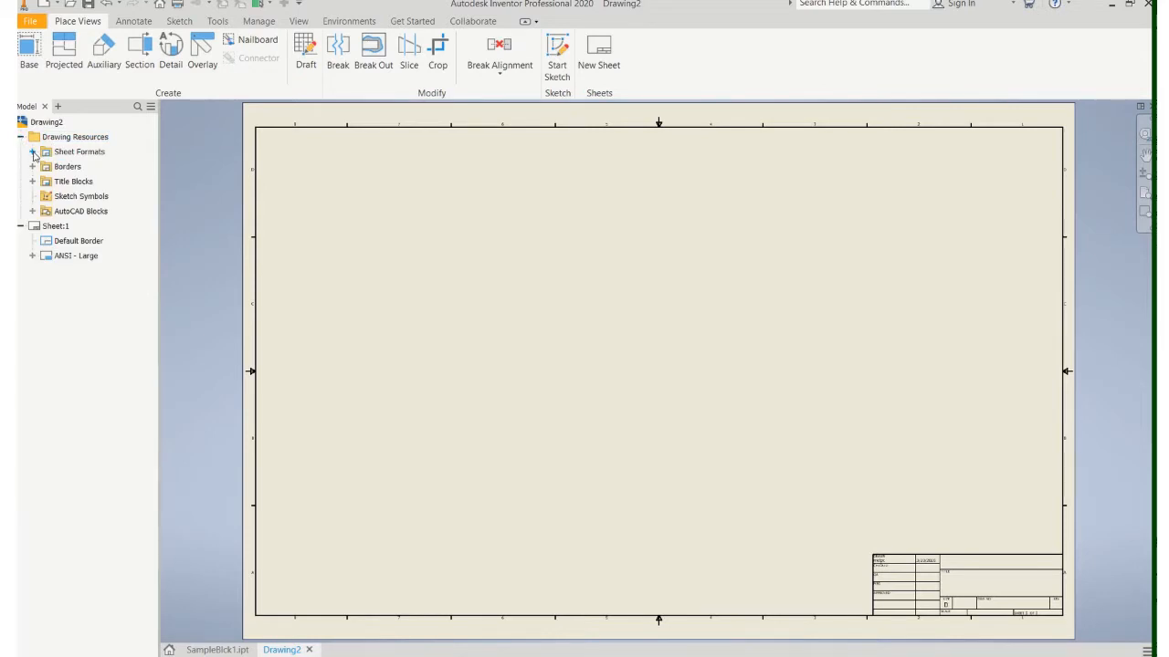
left_click(32, 153)
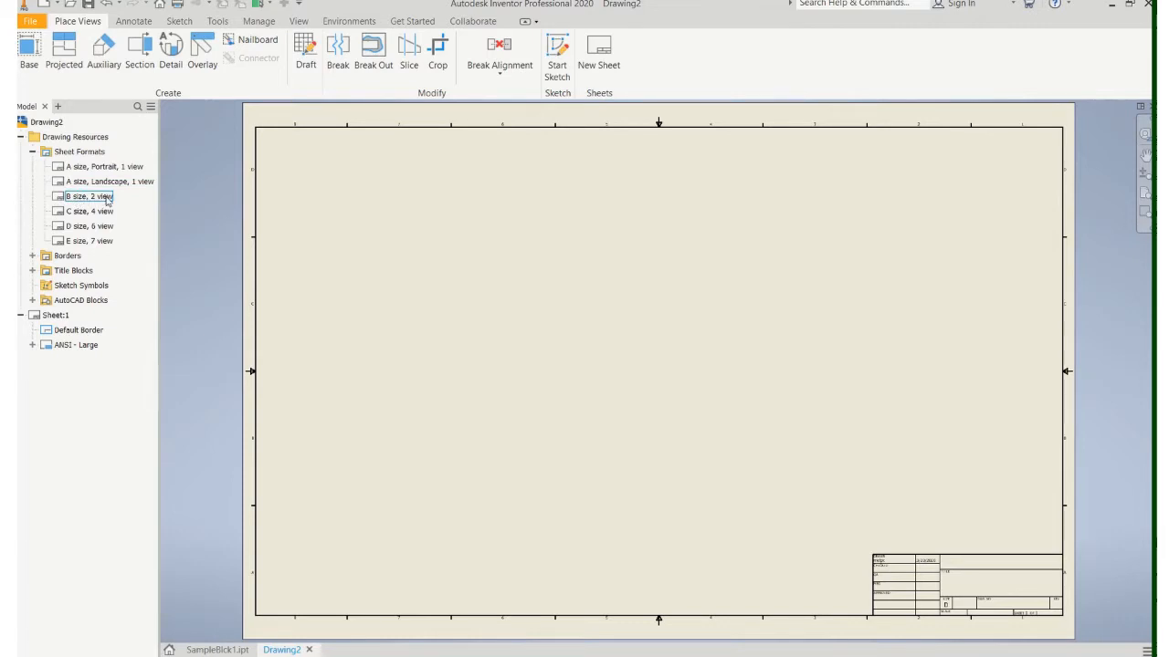
double_click(77, 198)
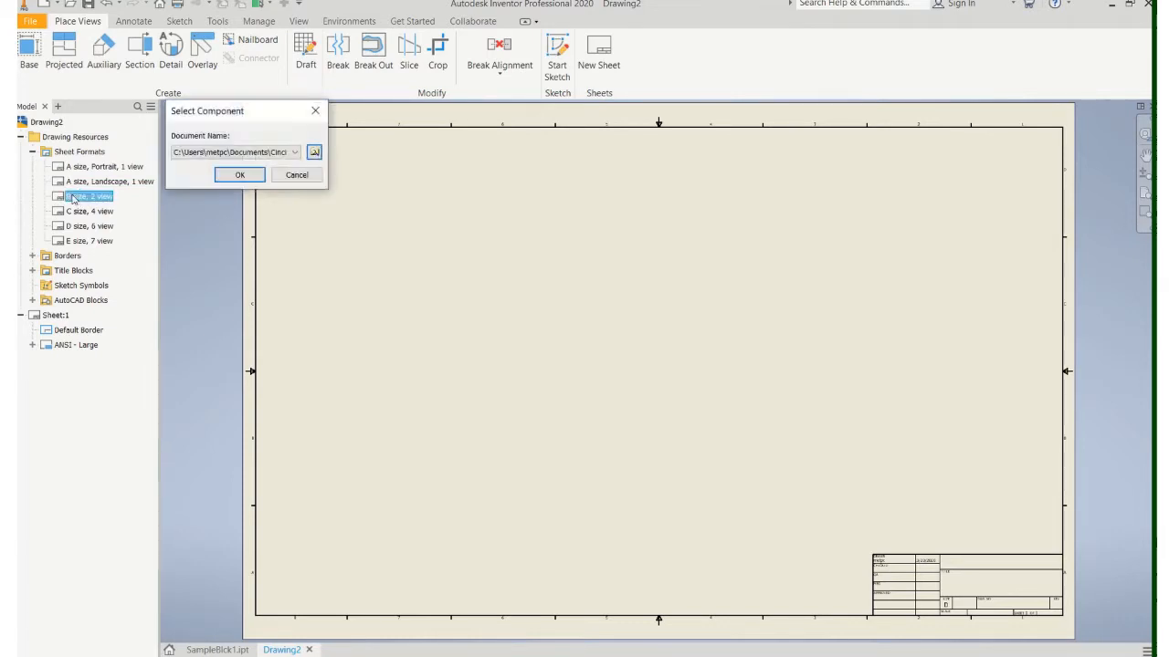
left_click(225, 176)
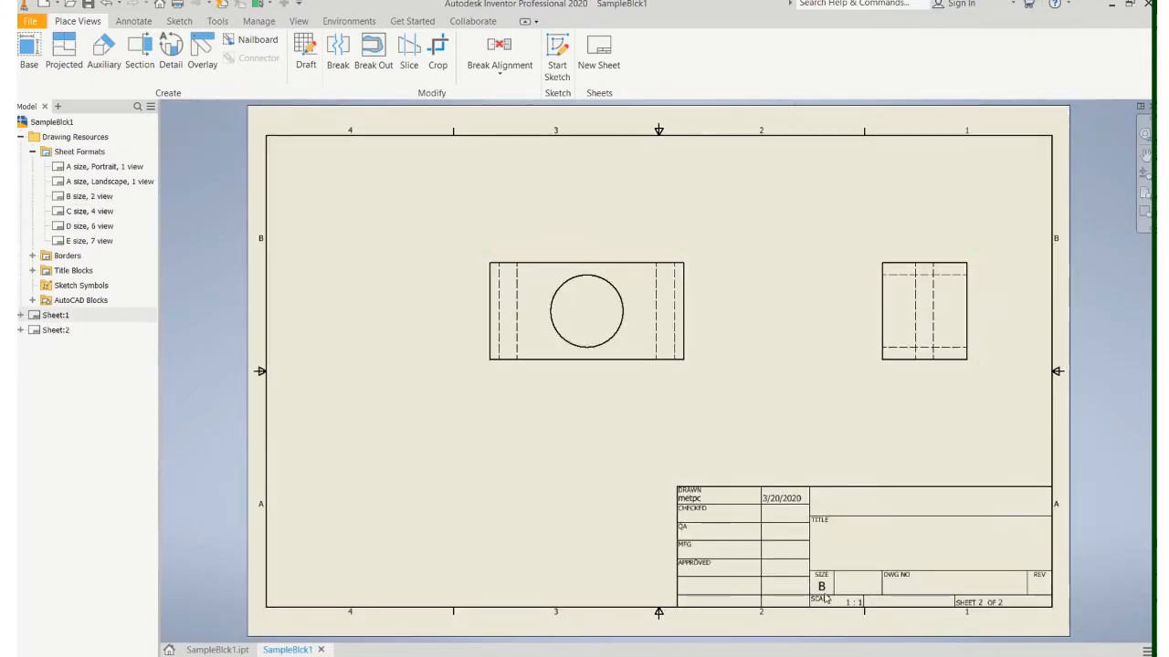
Shift the front view left and slightly down, and bring the side view closer to it.
left_click_drag(527, 381, 455, 396)
left_click_drag(877, 388, 751, 387)
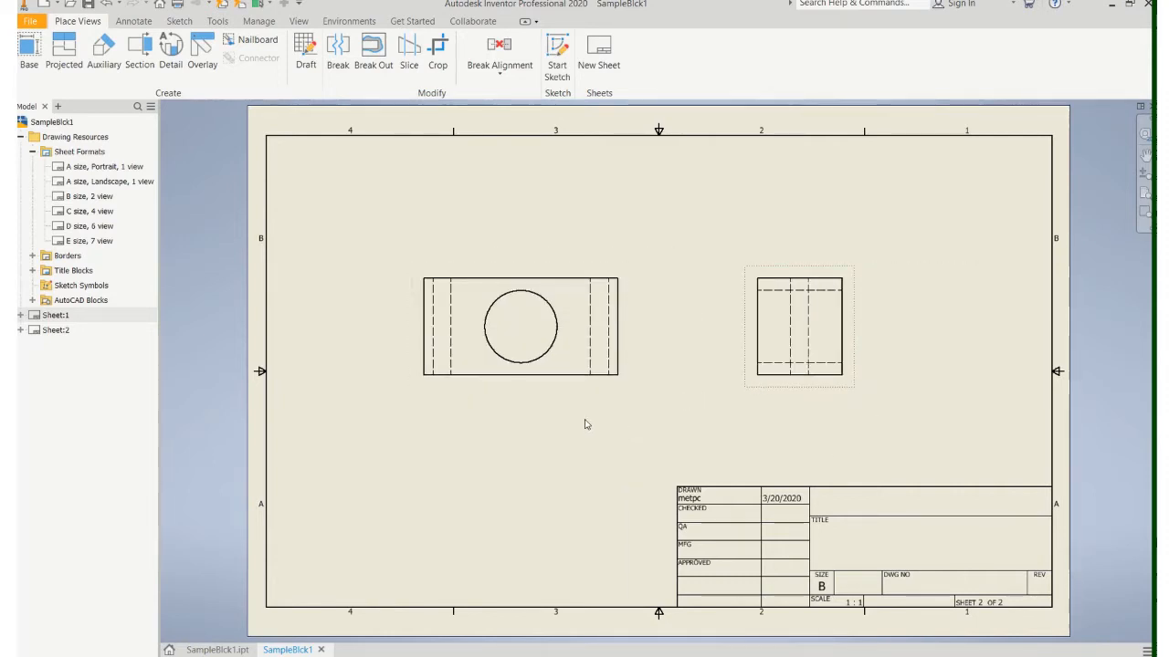
Edit the front view and cycle its orientation through the top, bottom and back faces to the inverted FRONT orientation.
right_click(625, 334)
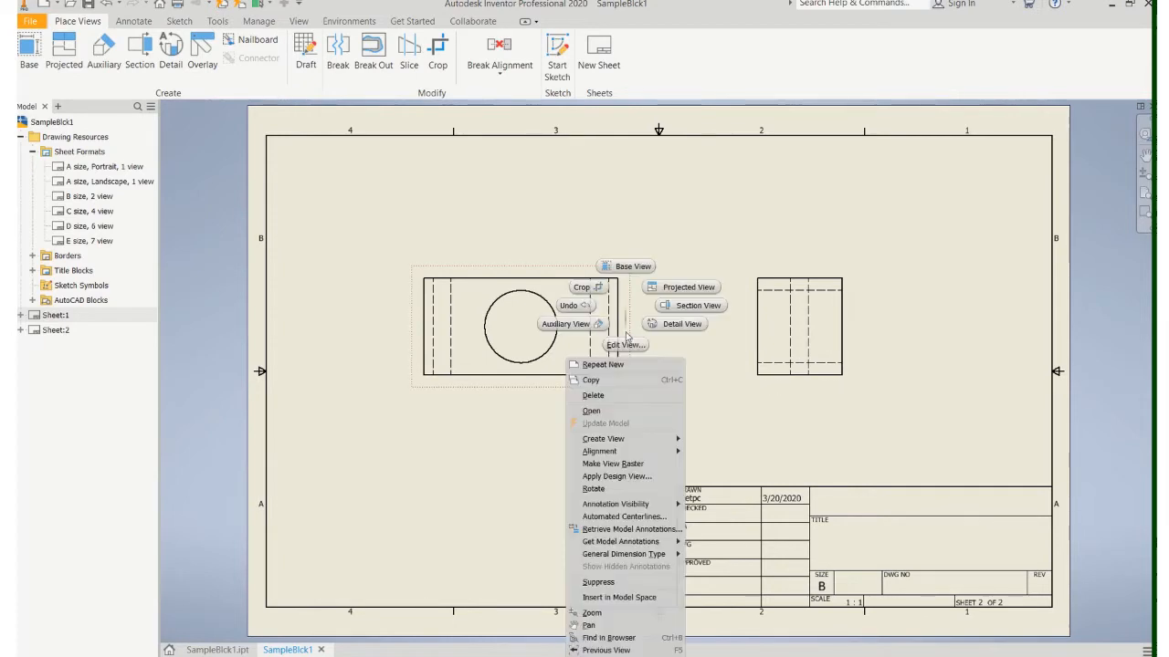
left_click(626, 345)
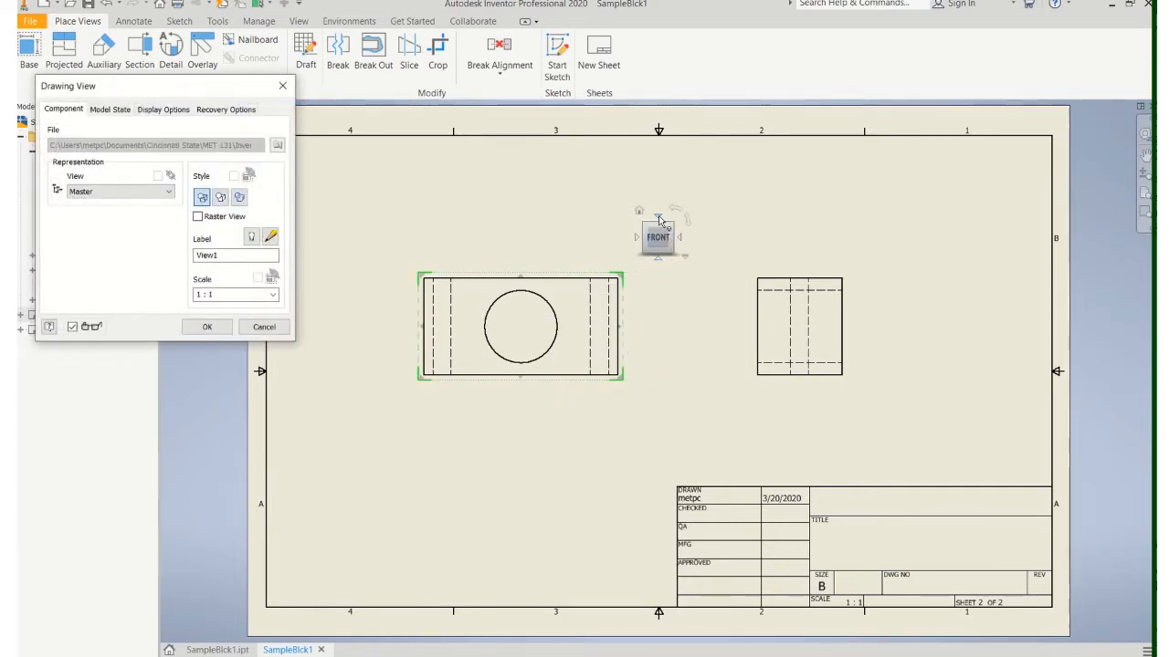
left_click(660, 219)
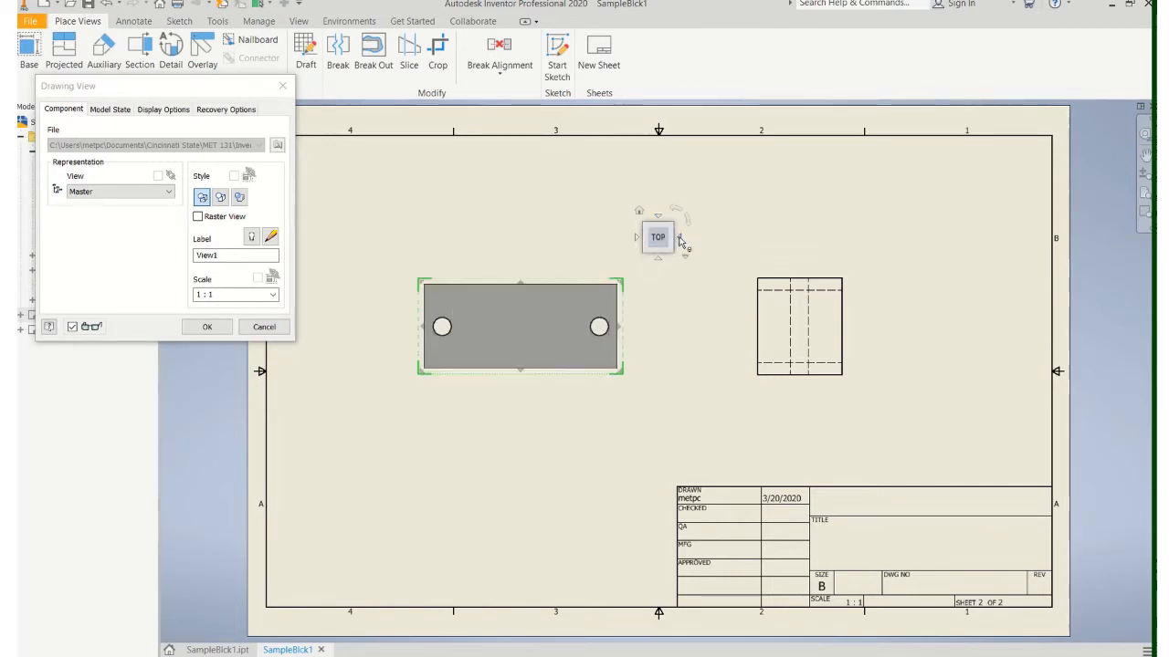
left_click(681, 240)
left_click(680, 240)
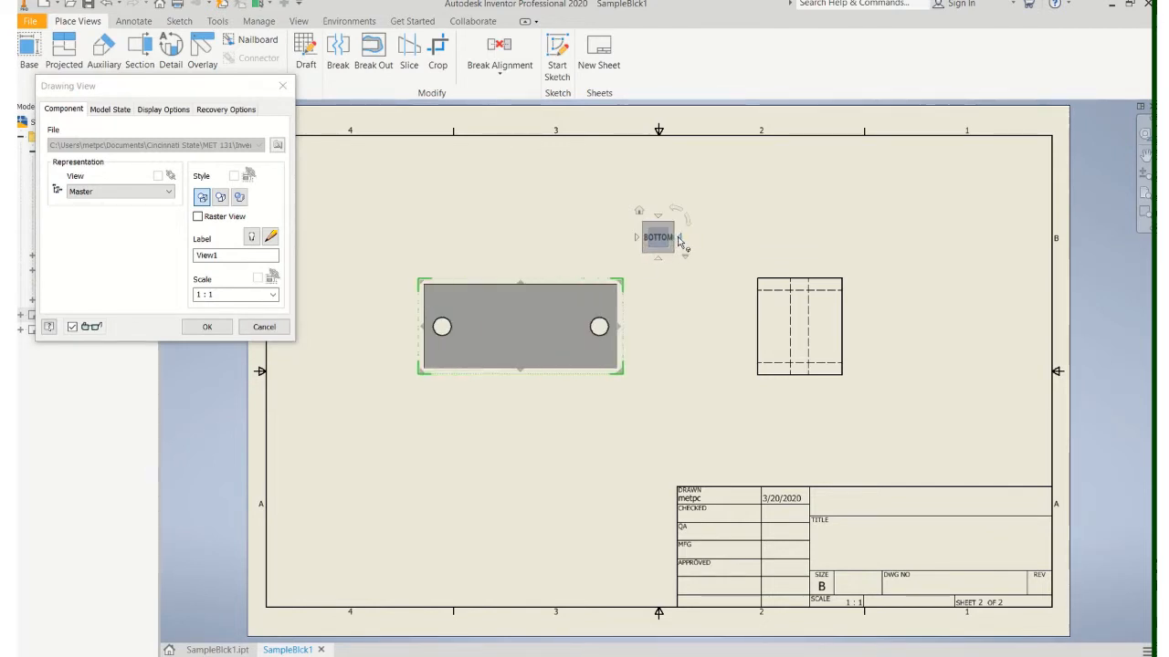
left_click(657, 259)
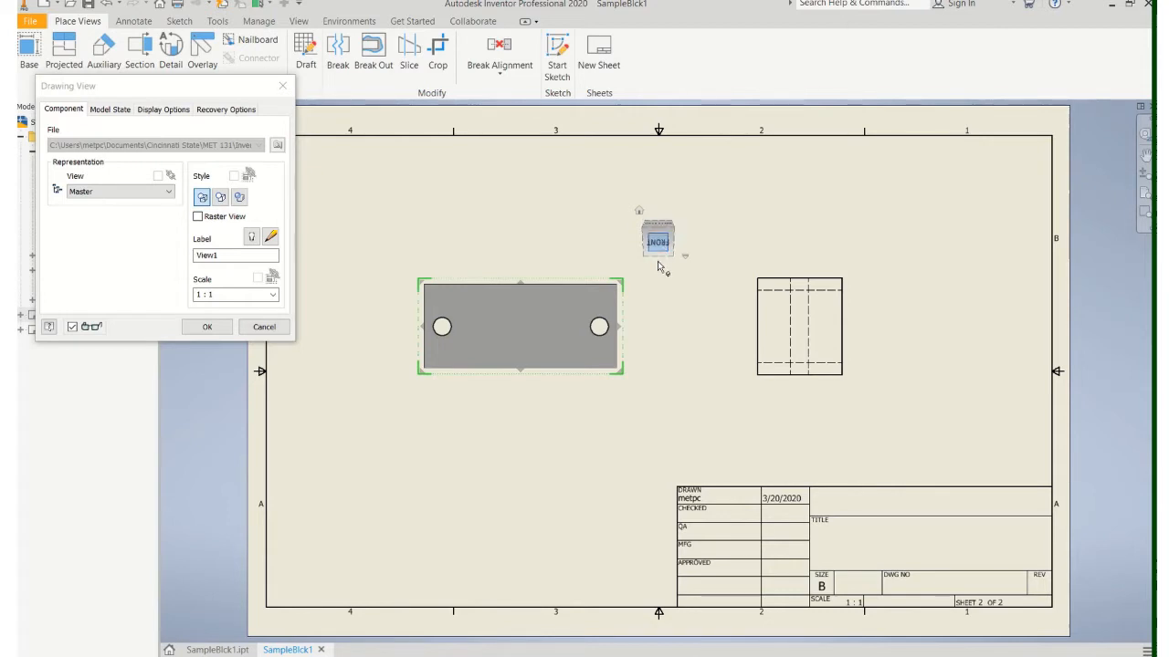
left_click(657, 217)
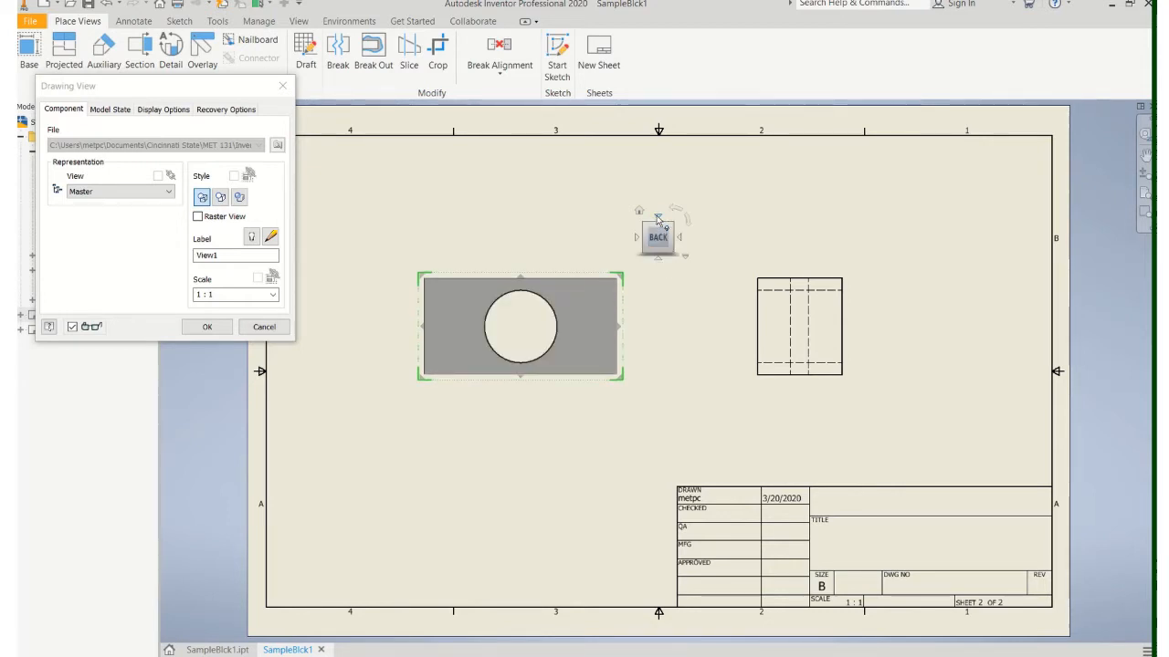
left_click(657, 218)
left_click(658, 218)
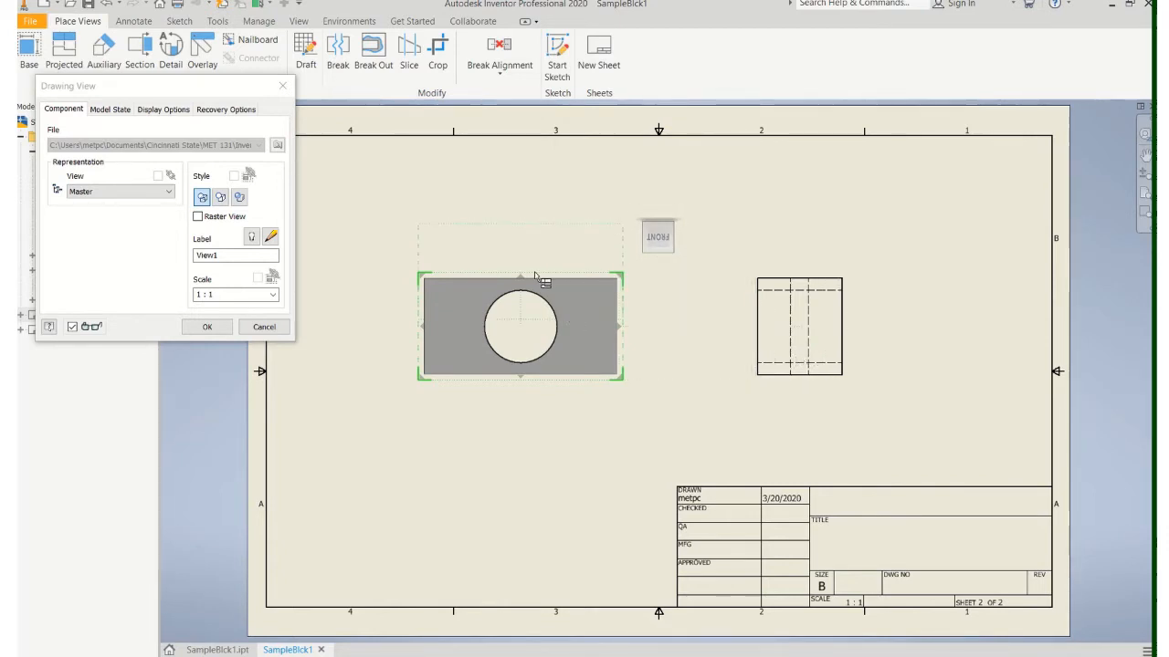
Place a projected top view above the front view and an isometric view in the sheet's upper-right area, updating the dependent view.
left_click(517, 209)
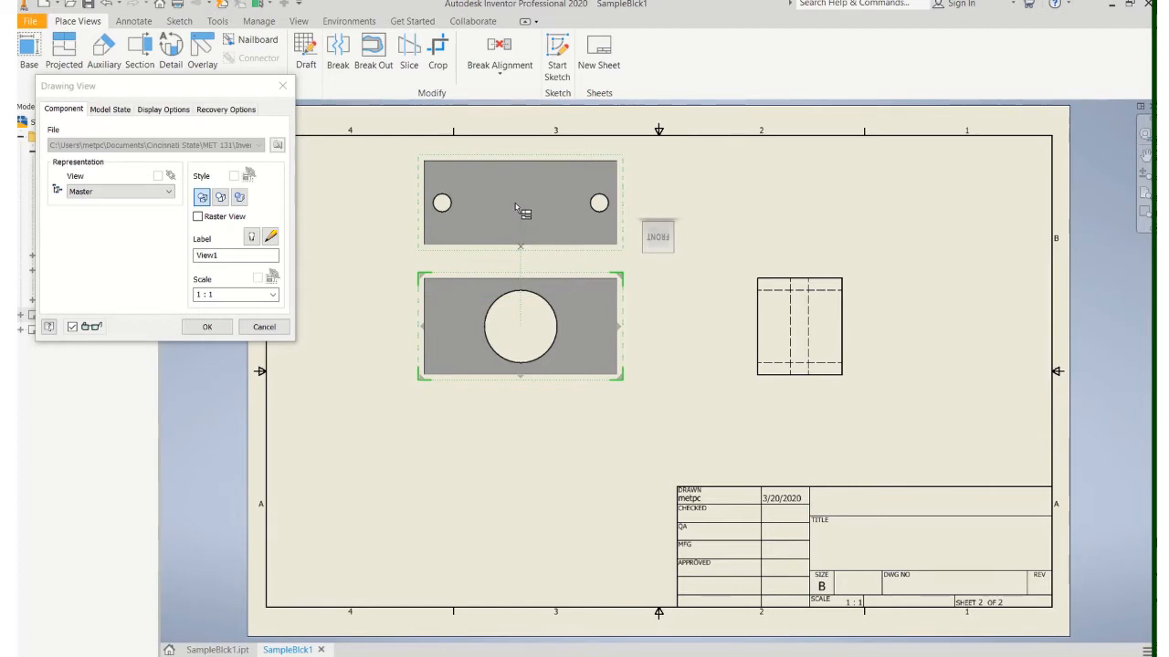
left_click(946, 256)
right_click(946, 255)
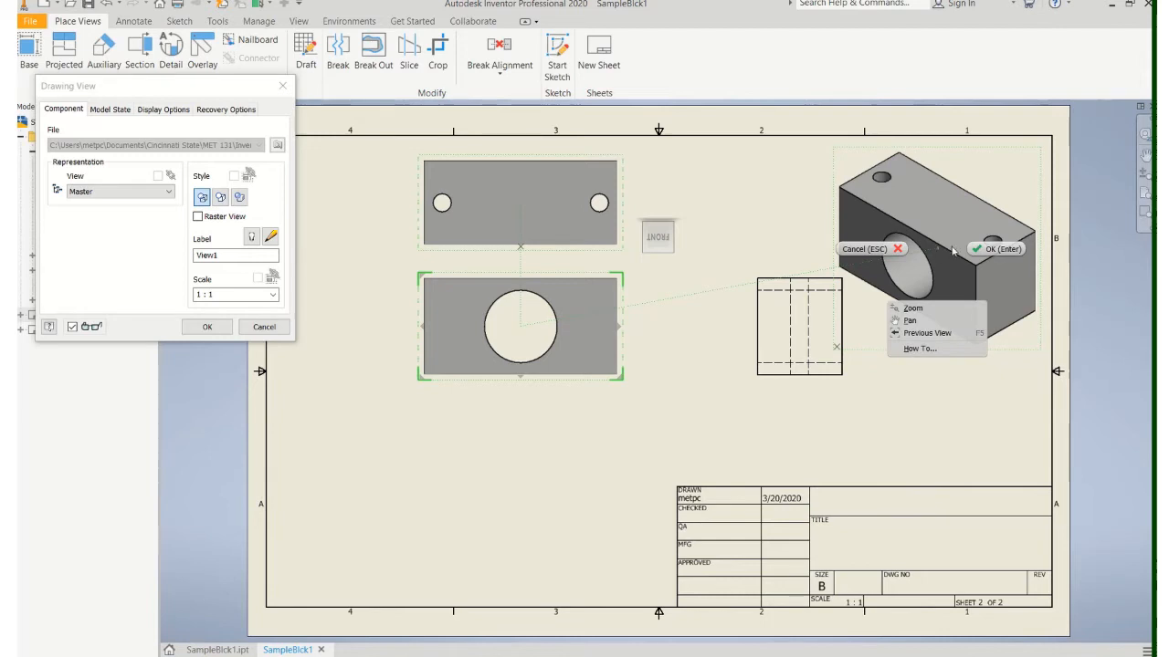
left_click(1004, 252)
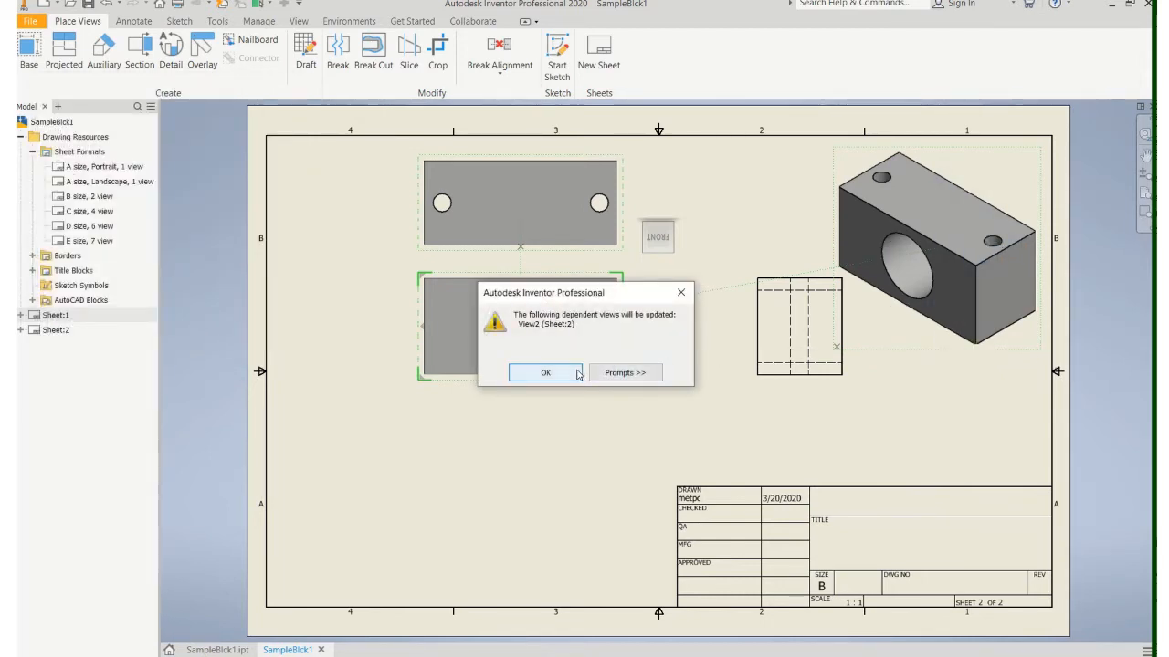
left_click(546, 373)
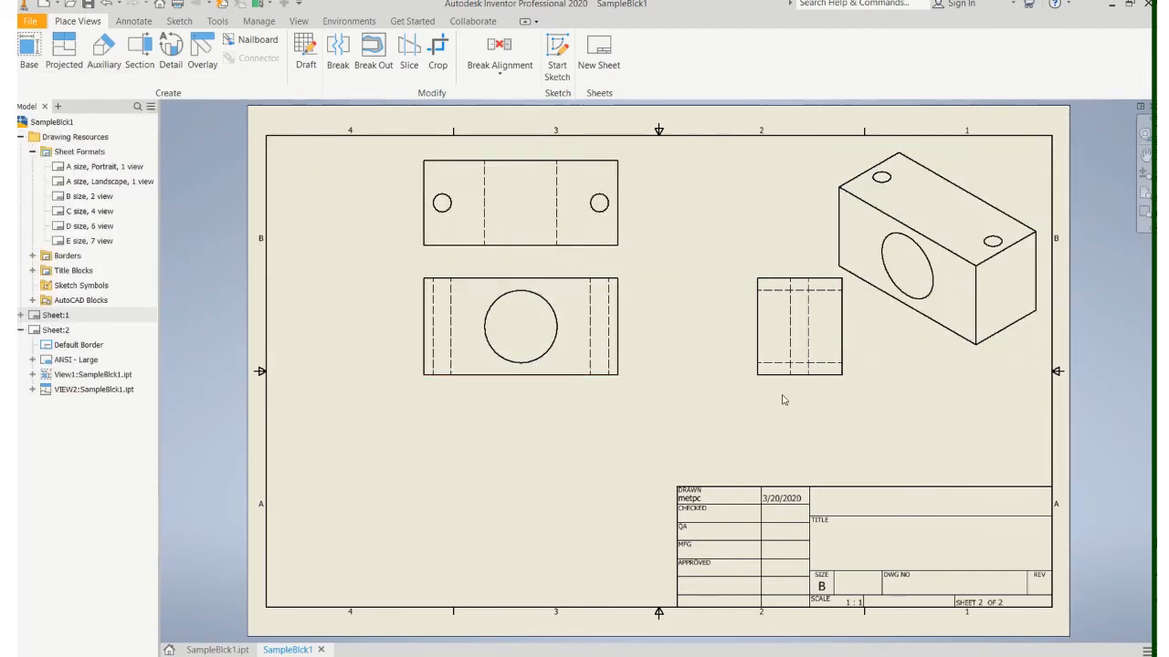
Rearrange the front, top and side views, leaving room between them for dimensions and clearing the isometric view.
left_click_drag(754, 388, 687, 405)
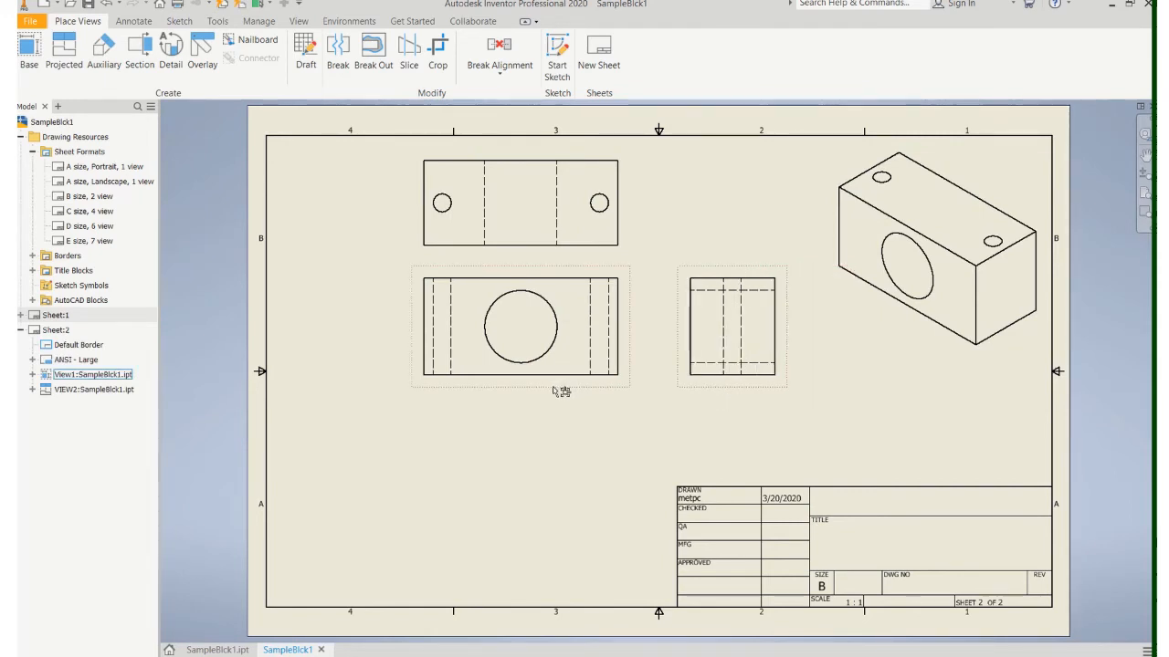
left_click_drag(560, 391, 513, 449)
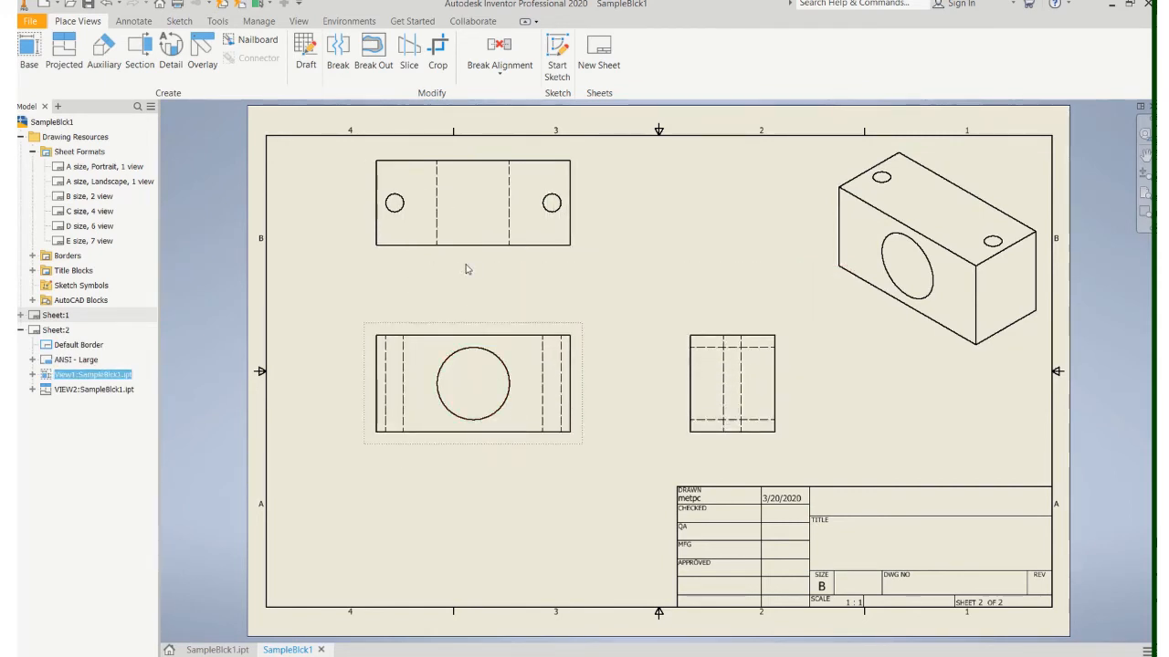
left_click_drag(464, 261, 464, 274)
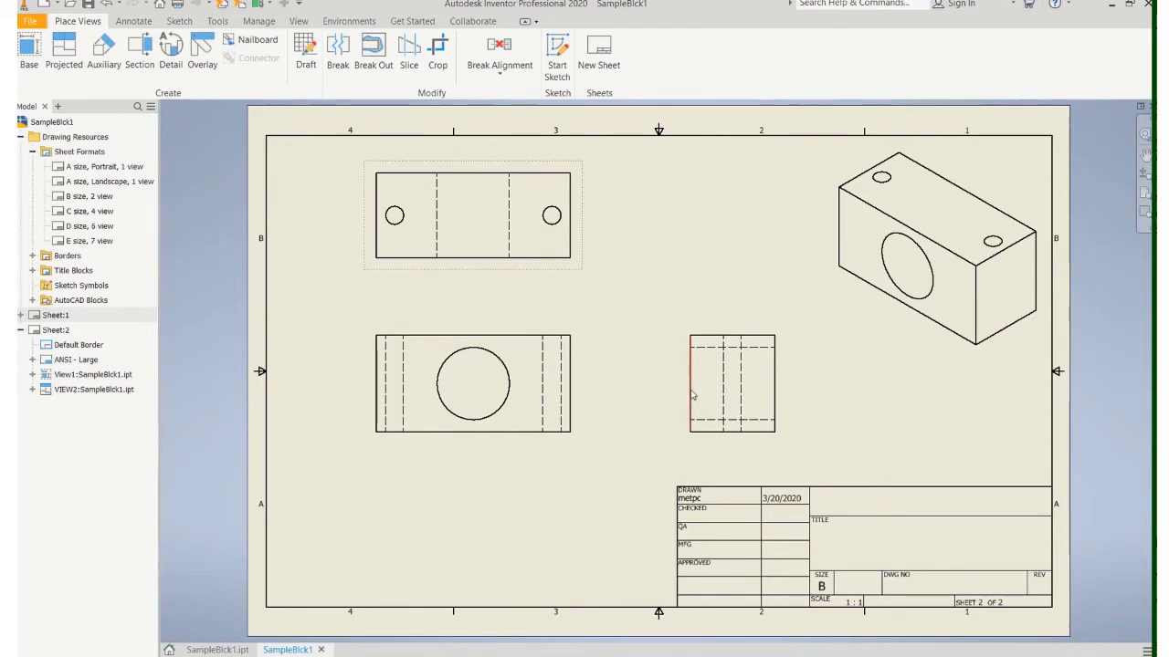
left_click_drag(692, 394, 660, 395)
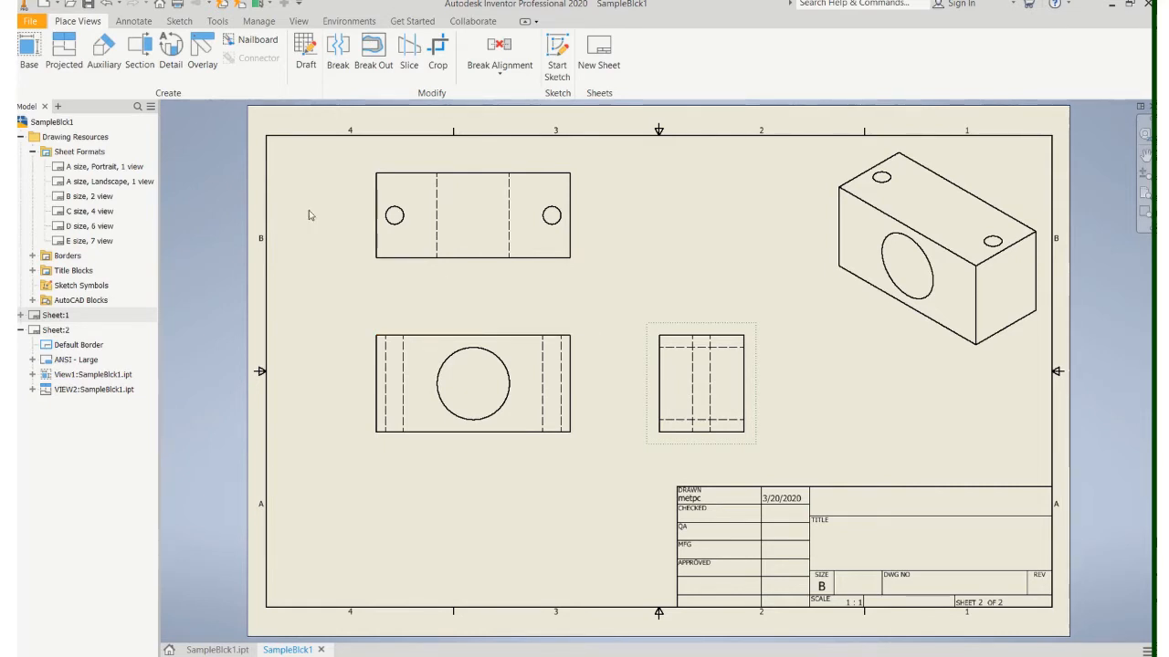
Add center marks to the large hole in the front view and both small holes in the top view.
left_click(136, 25)
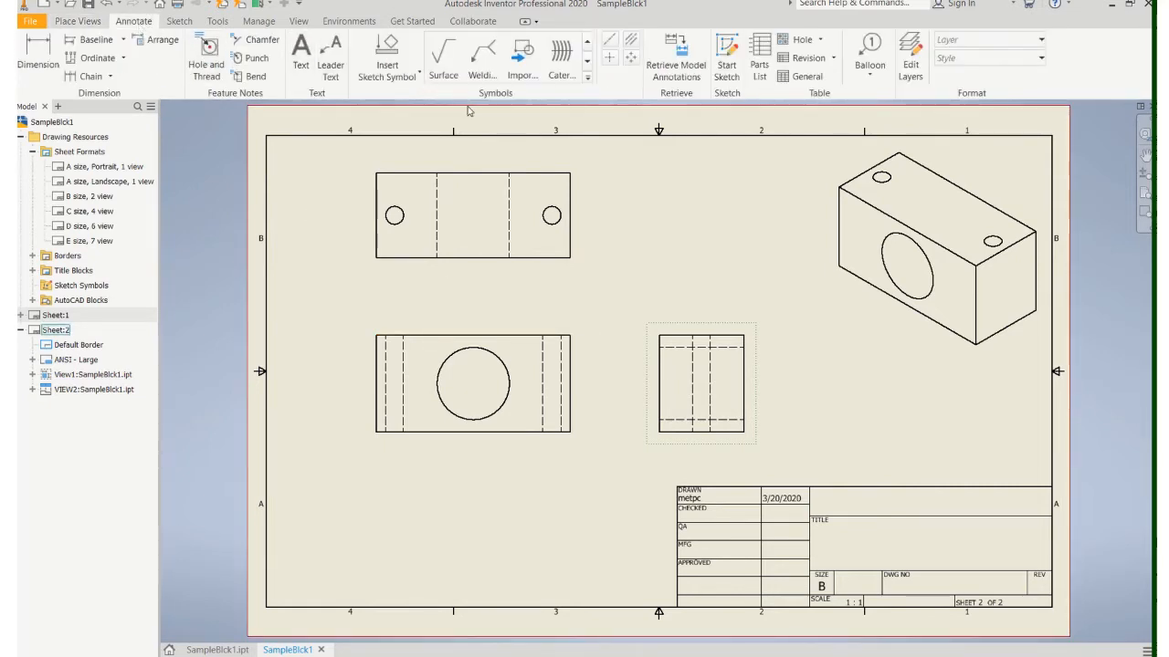
left_click(605, 57)
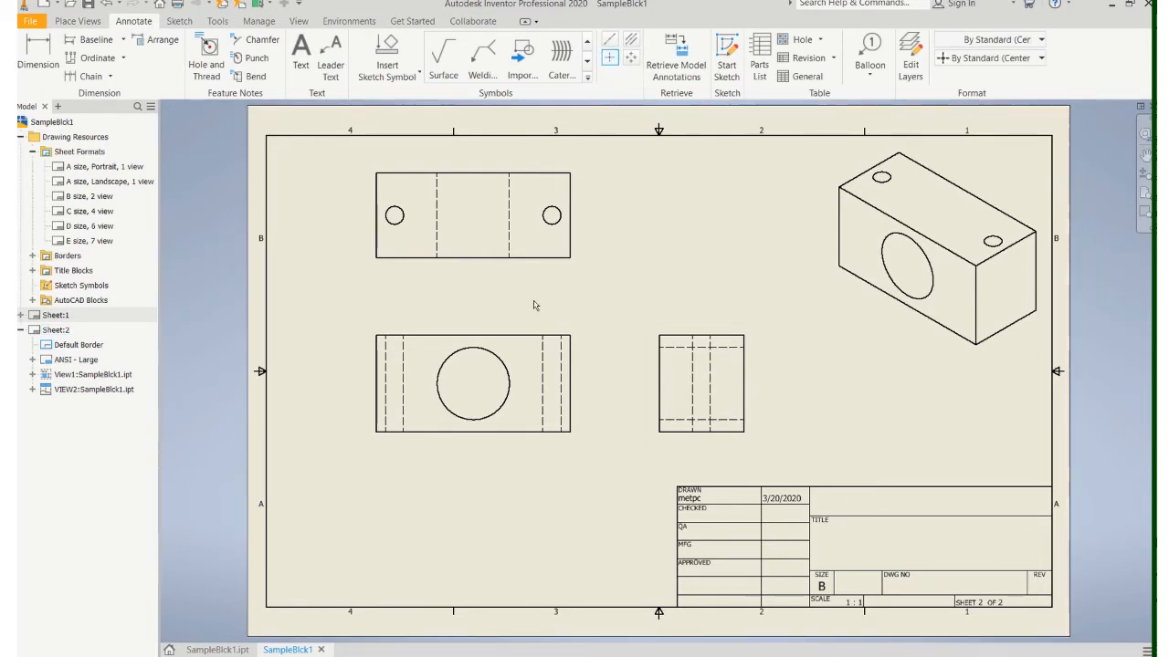
left_click(498, 358)
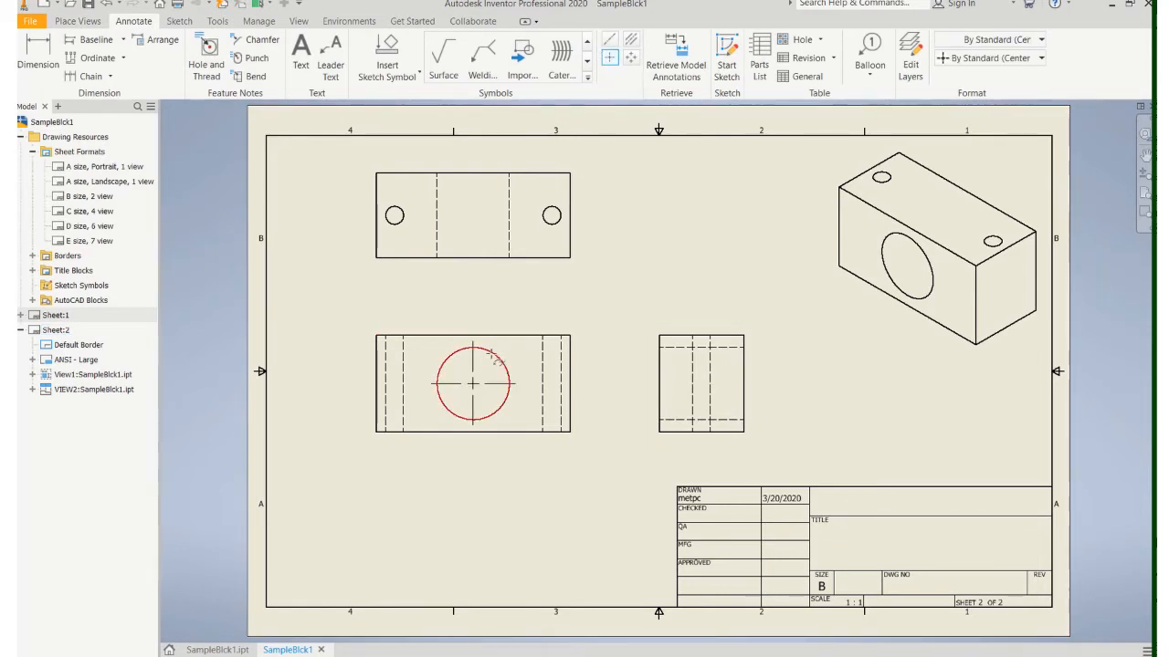
left_click(391, 220)
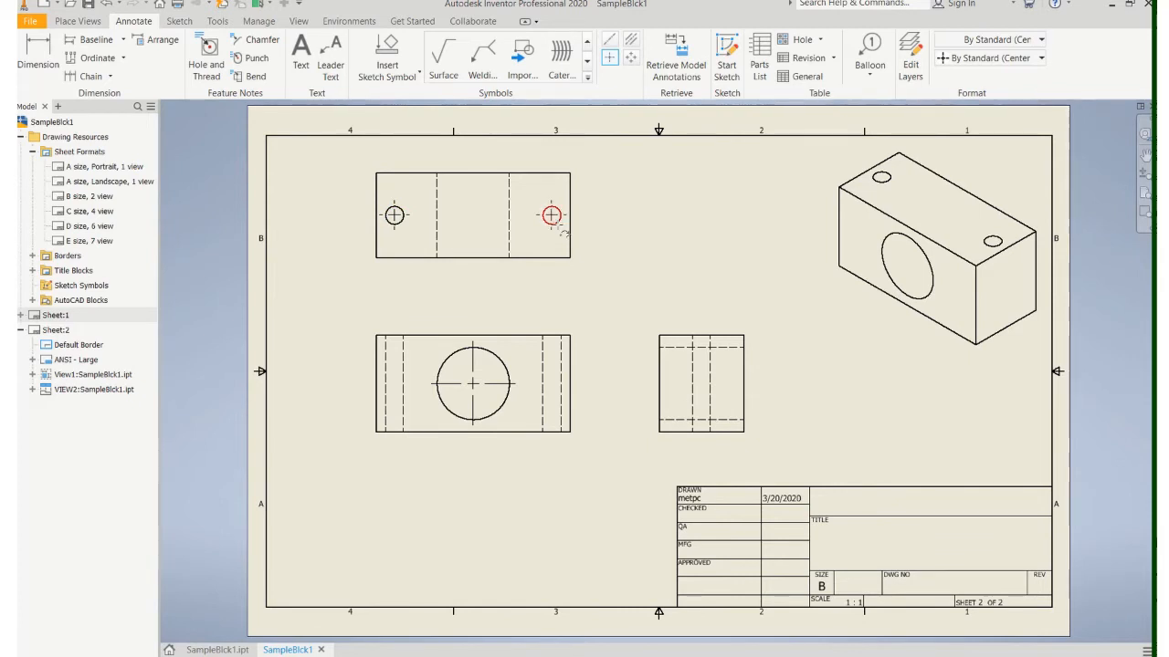
Add bisector centerlines between the hidden lines of every hole in the top, front and side views.
left_click(632, 43)
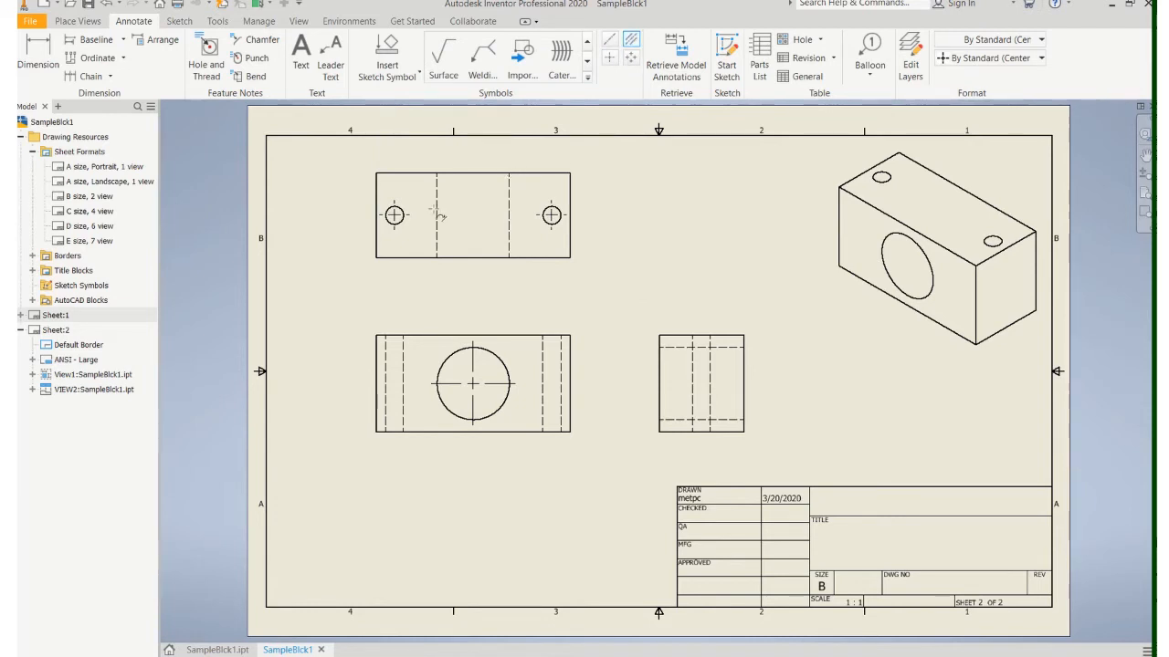
left_click(509, 223)
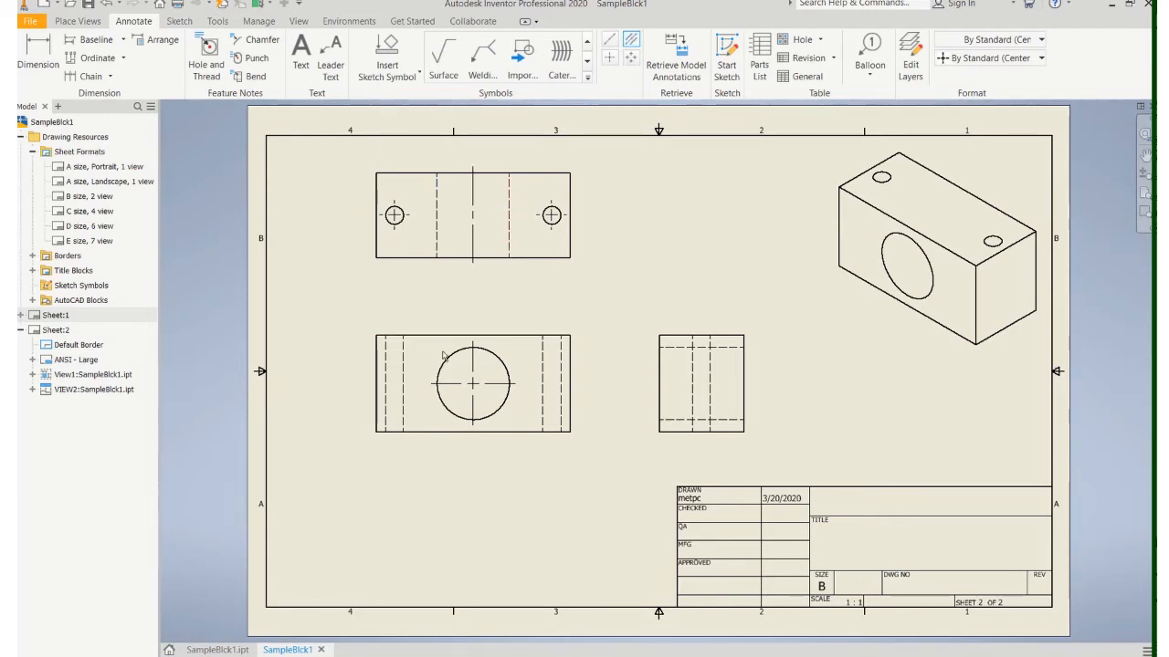
left_click(402, 383)
left_click(541, 394)
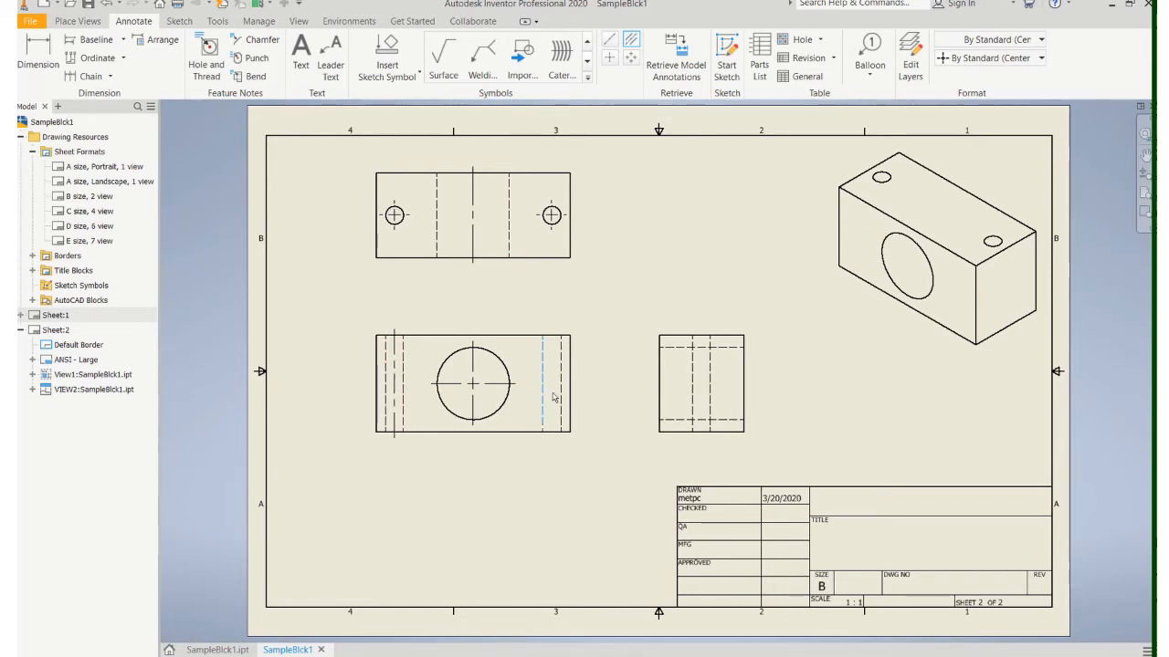
left_click(561, 391)
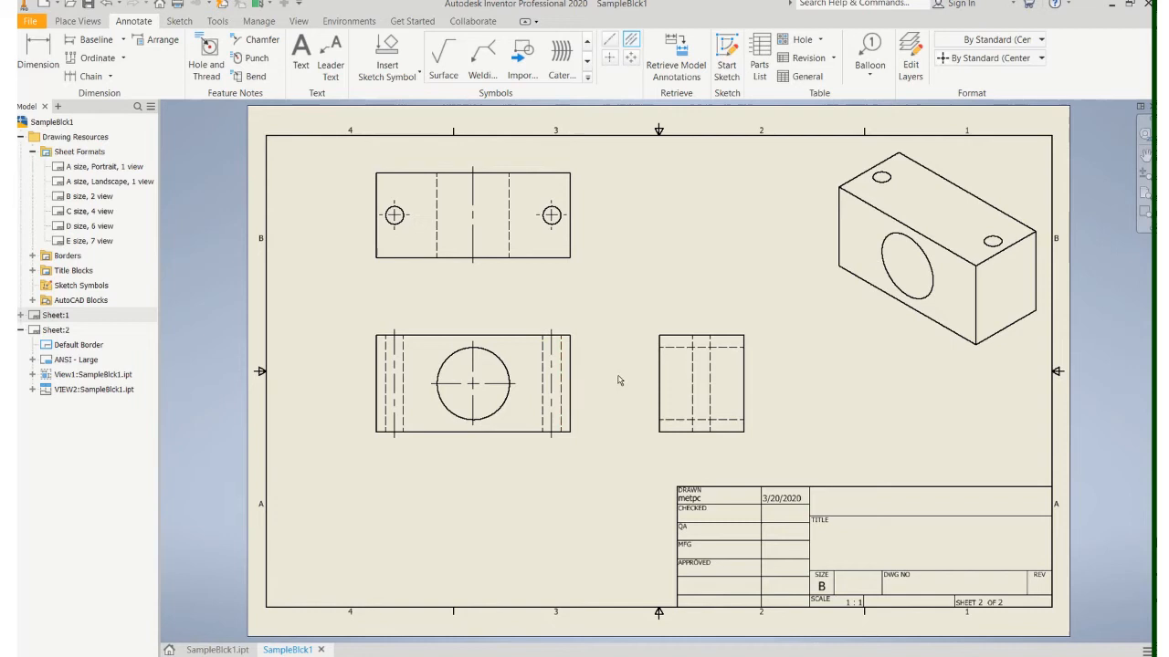
left_click(673, 348)
left_click(676, 420)
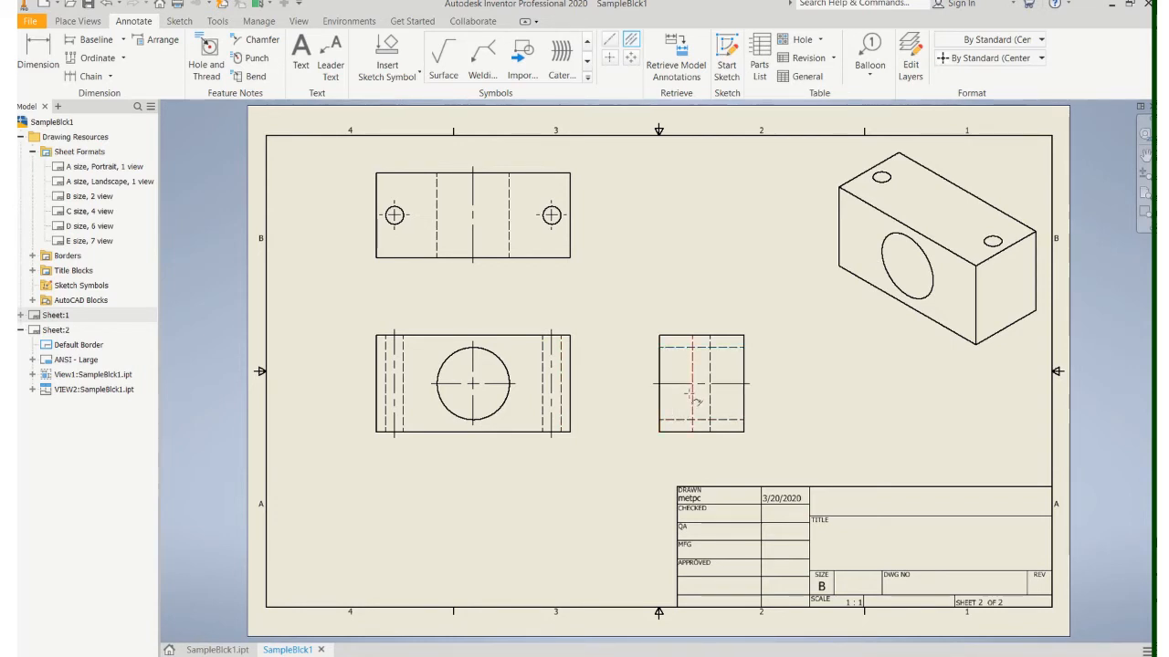
left_click(709, 402)
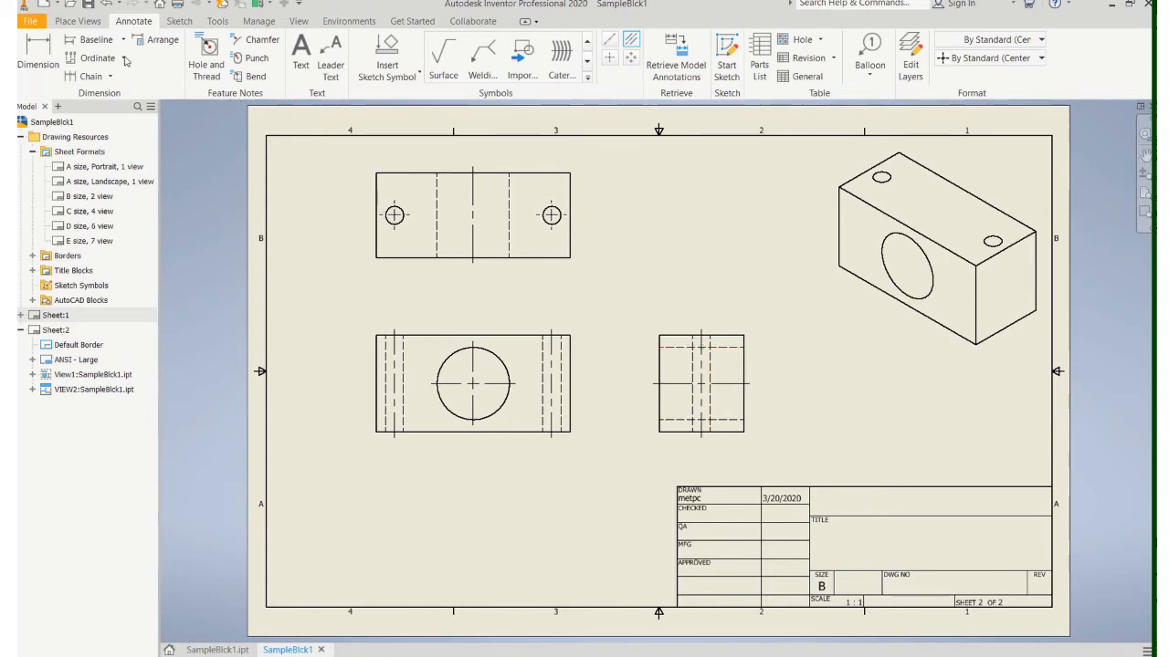
Dimension the block's overall length below the front view.
left_click(40, 46)
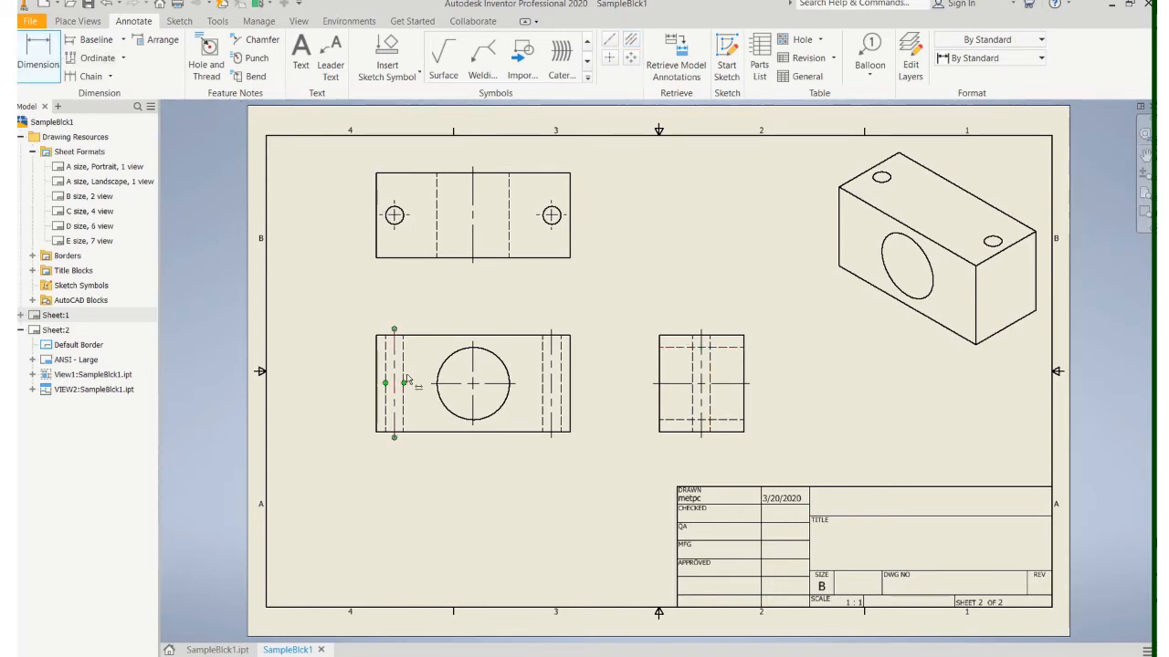
left_click(429, 432)
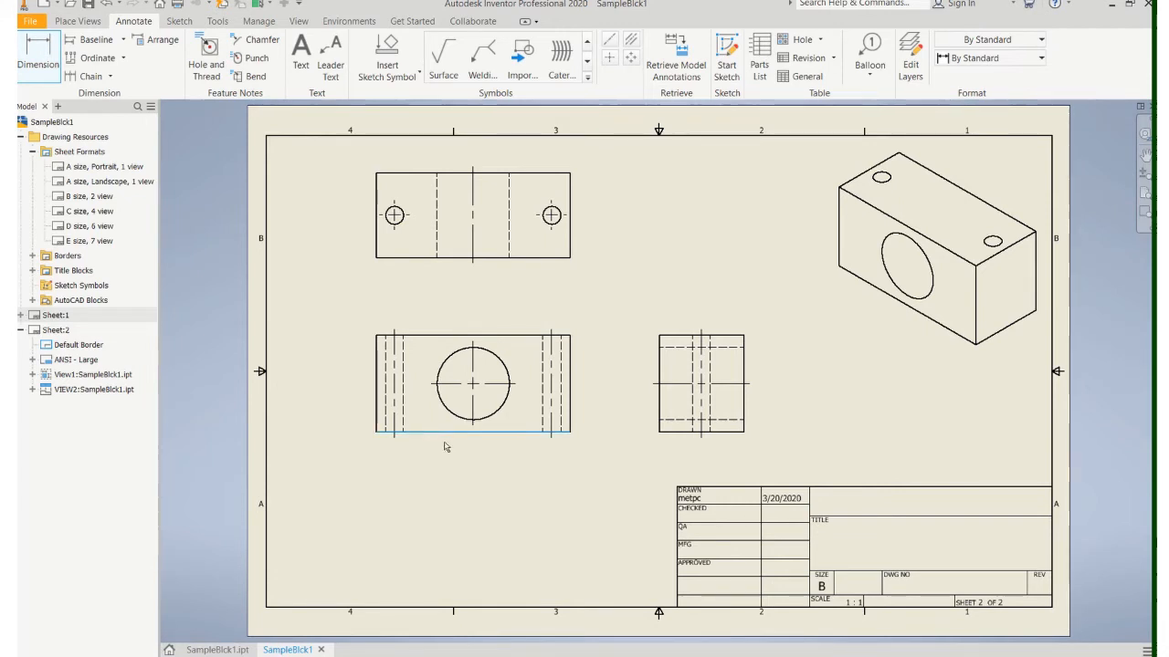
left_click(470, 466)
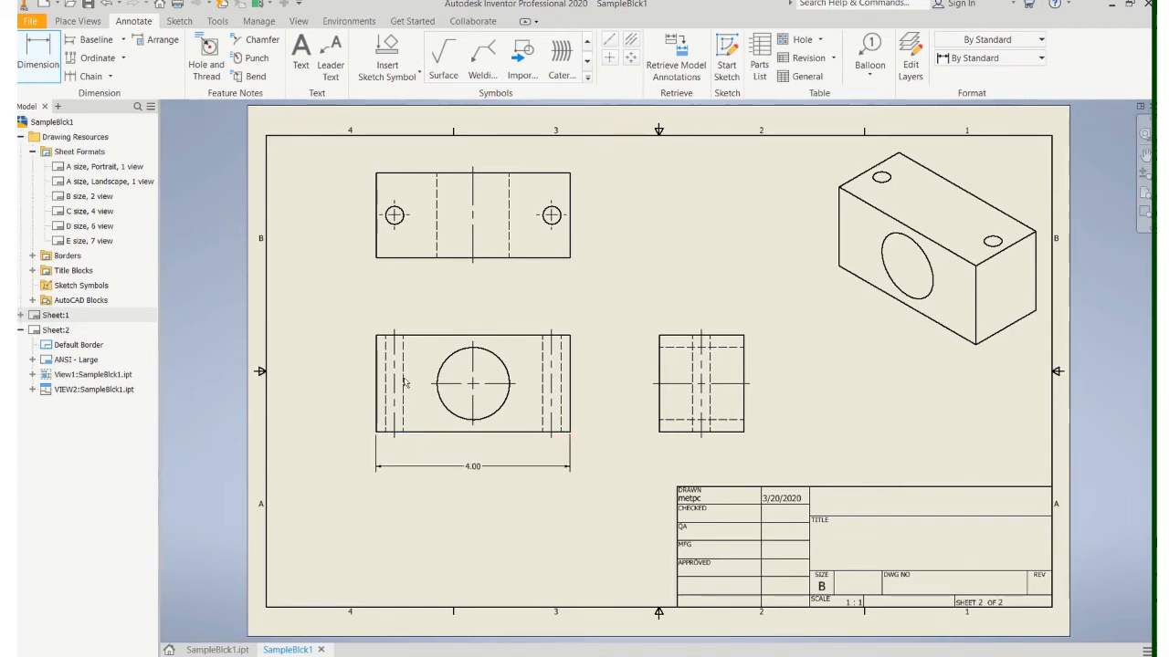
Dimension the large hole's center from the left edge above the front view, and the block's height beside the side view.
left_click(377, 348)
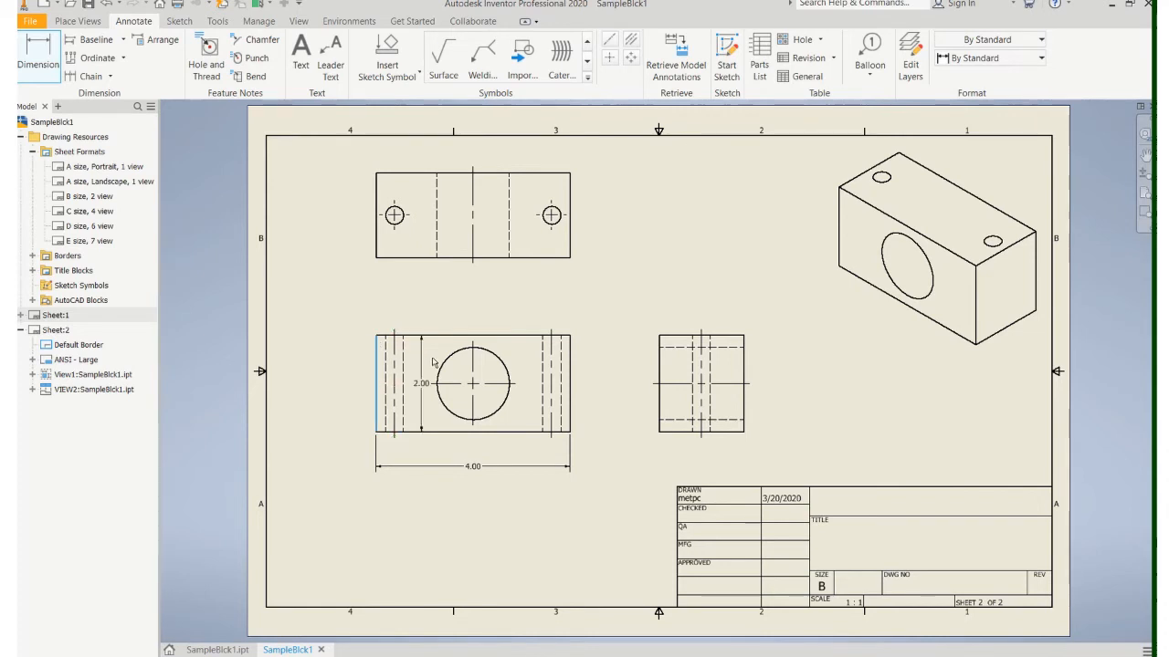
left_click(473, 349)
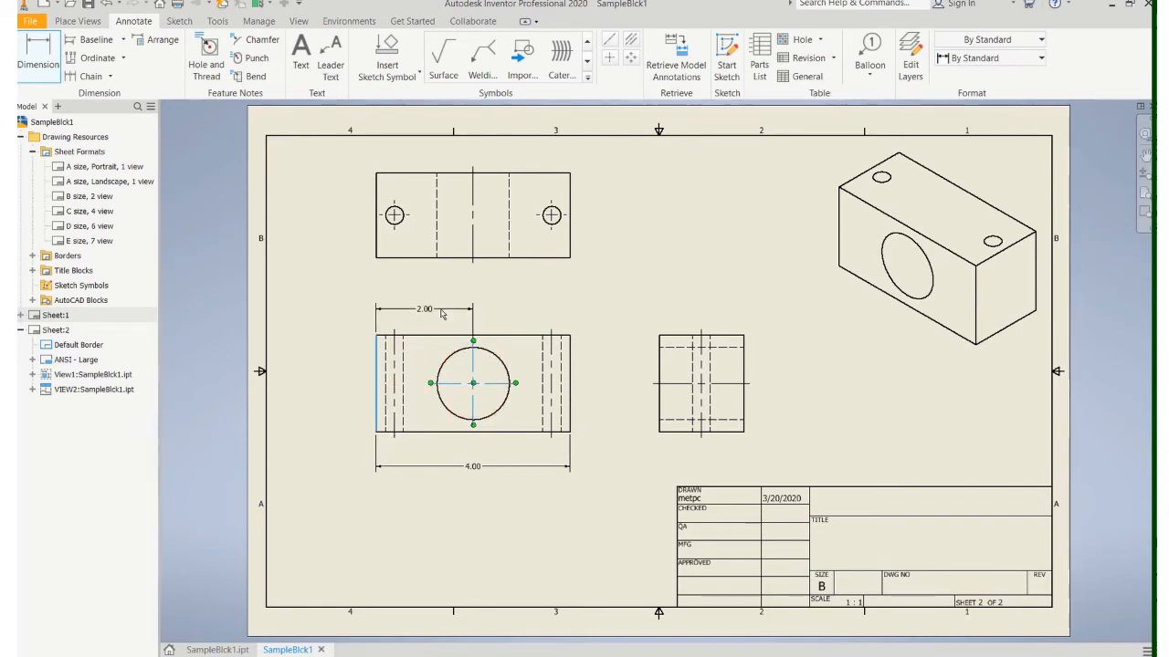
left_click(442, 313)
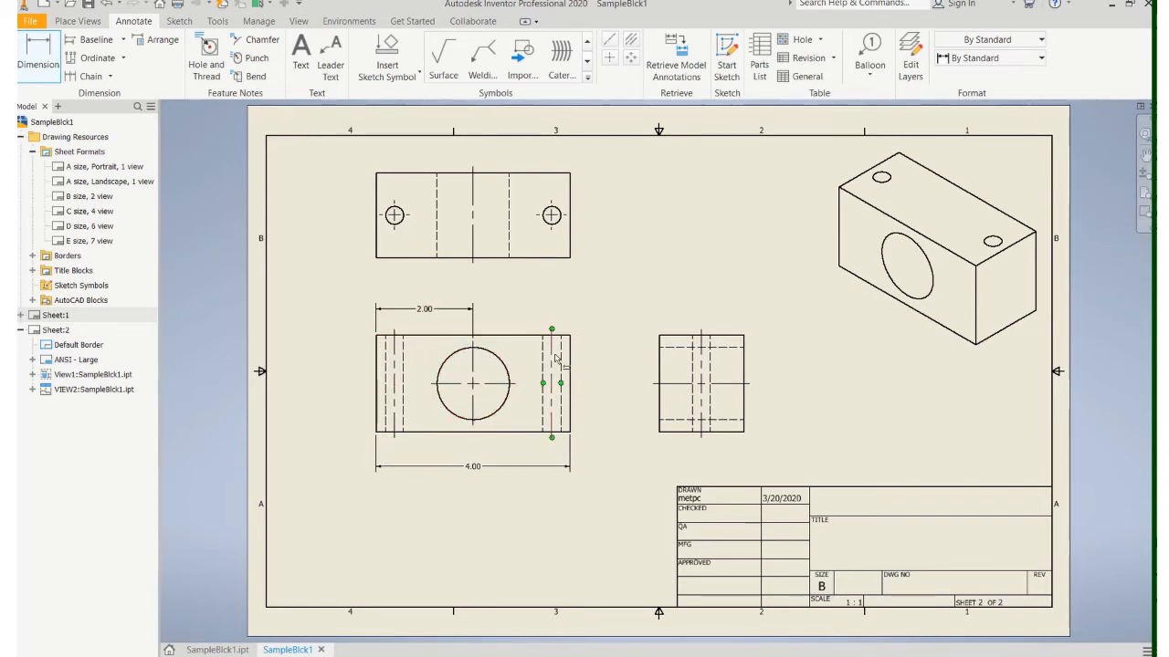
left_click(747, 373)
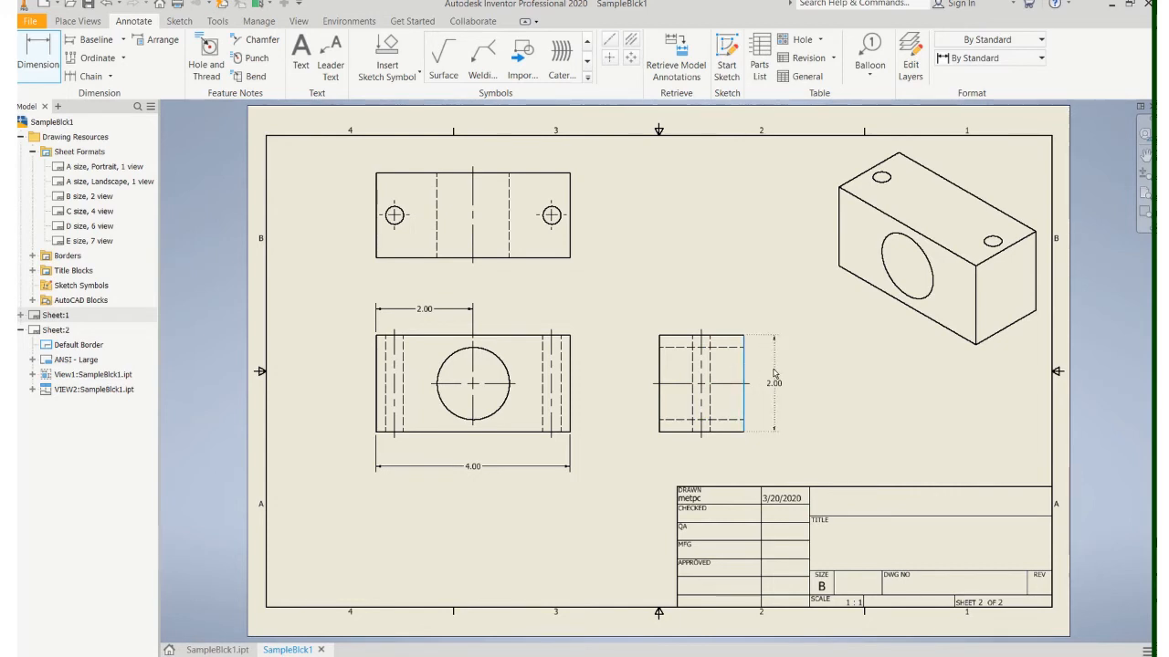
left_click(779, 371)
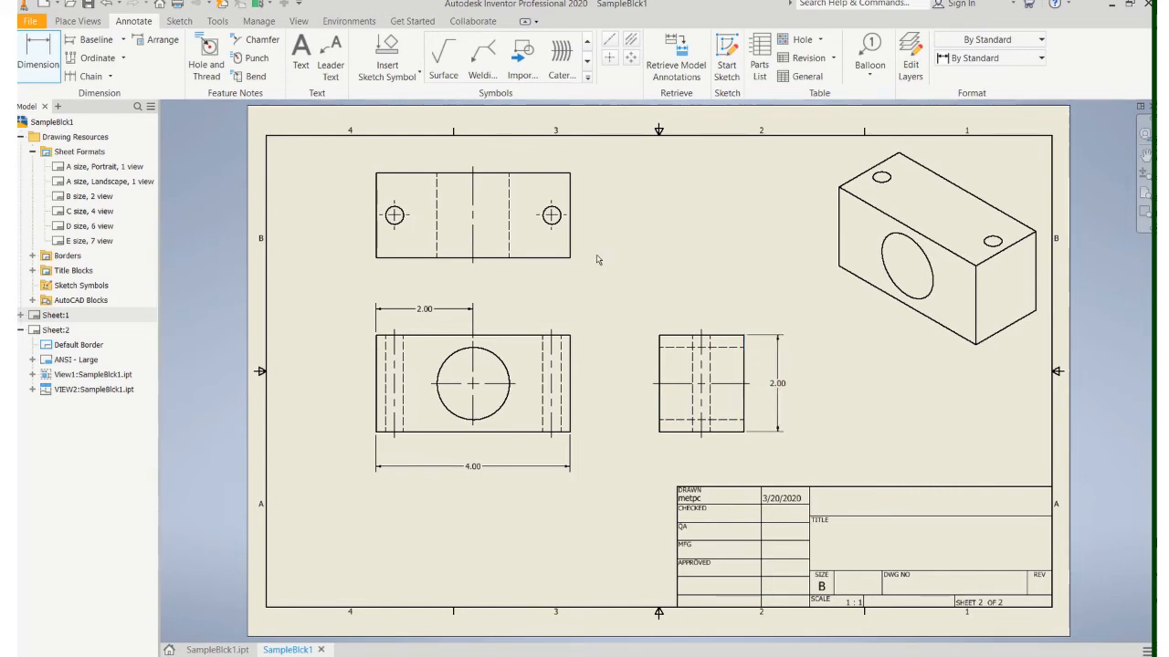
Dimension the right small hole's center from the bottom and right edges in the top view.
left_click(568, 258)
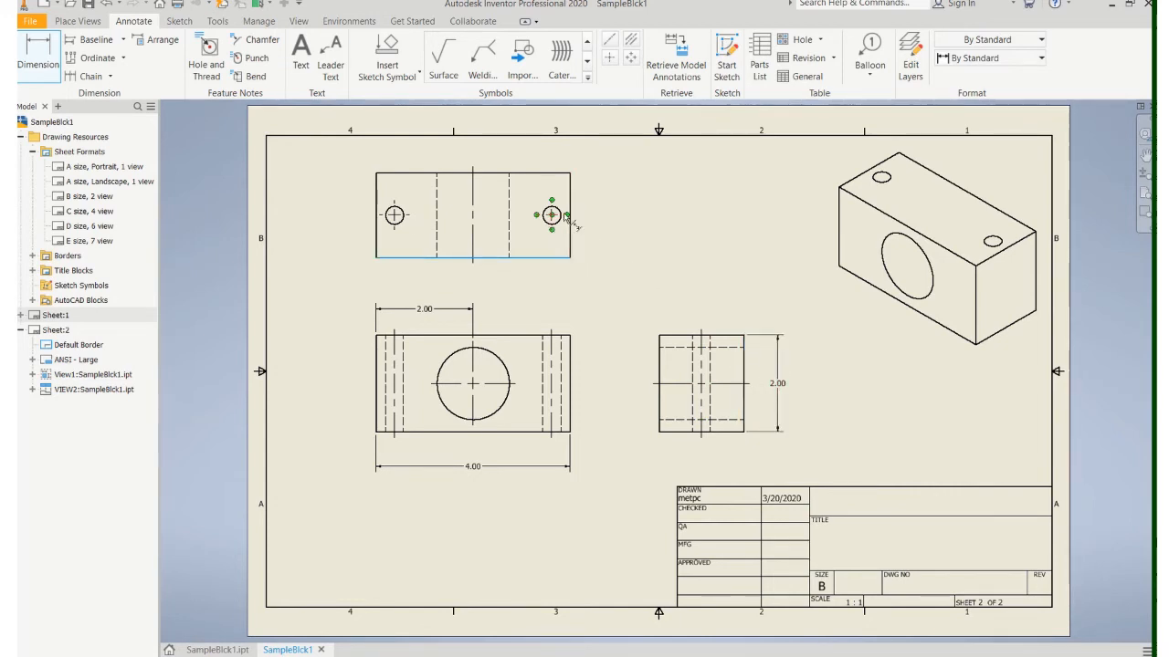
left_click(567, 217)
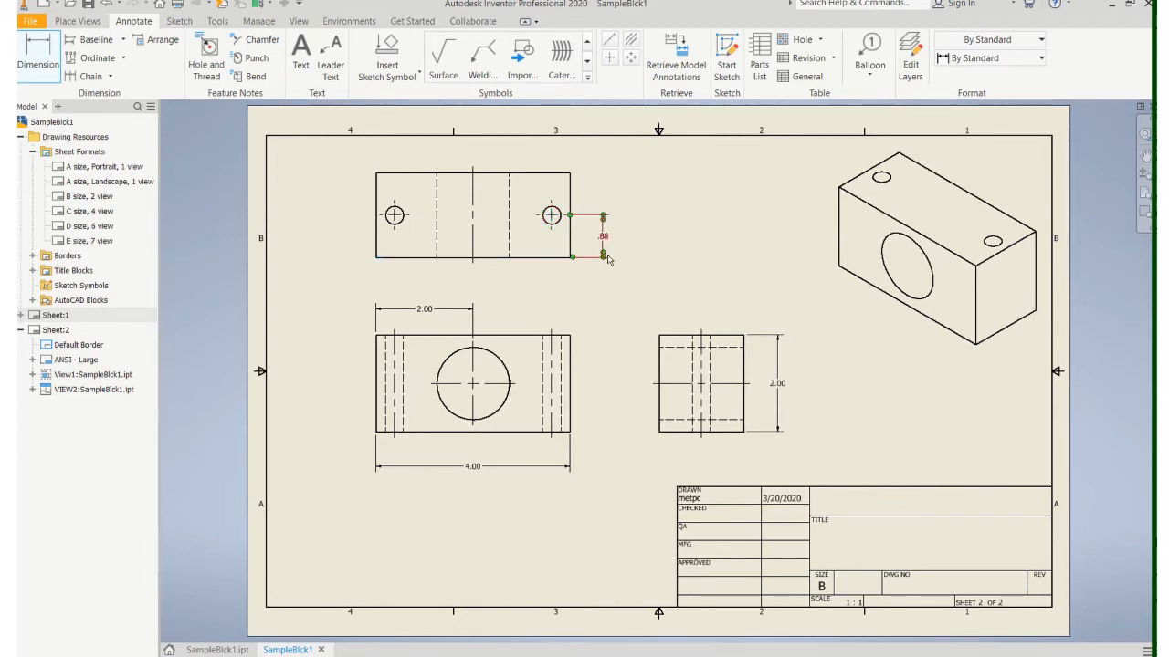
left_click(607, 259)
left_click(569, 233)
left_click(551, 215)
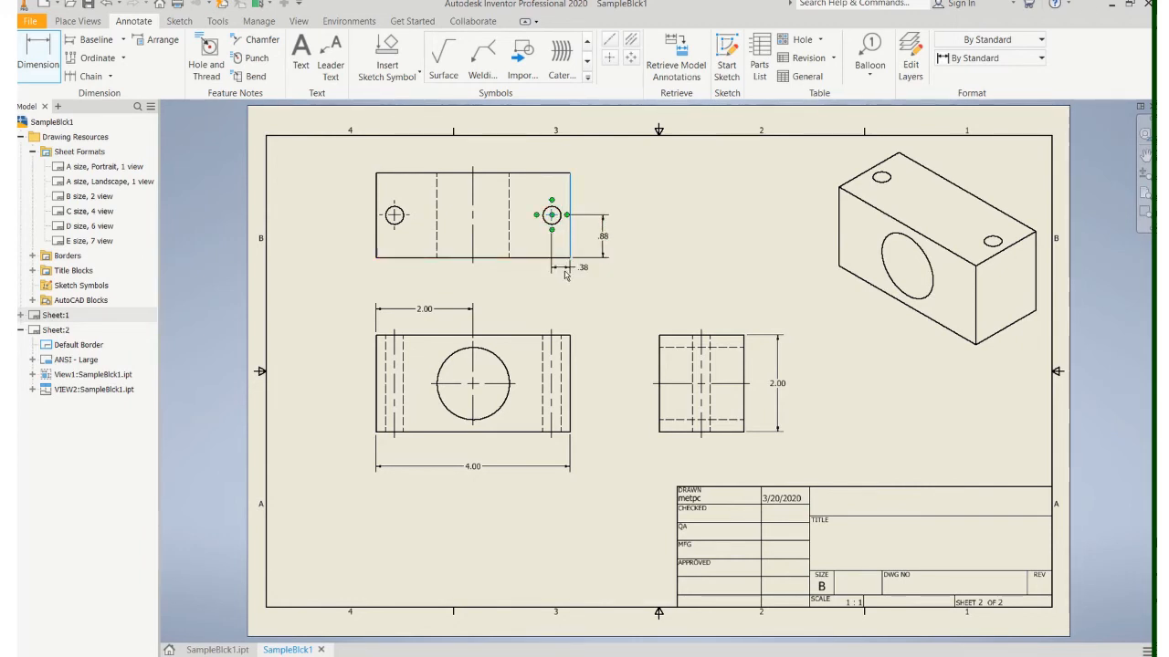
left_click(566, 288)
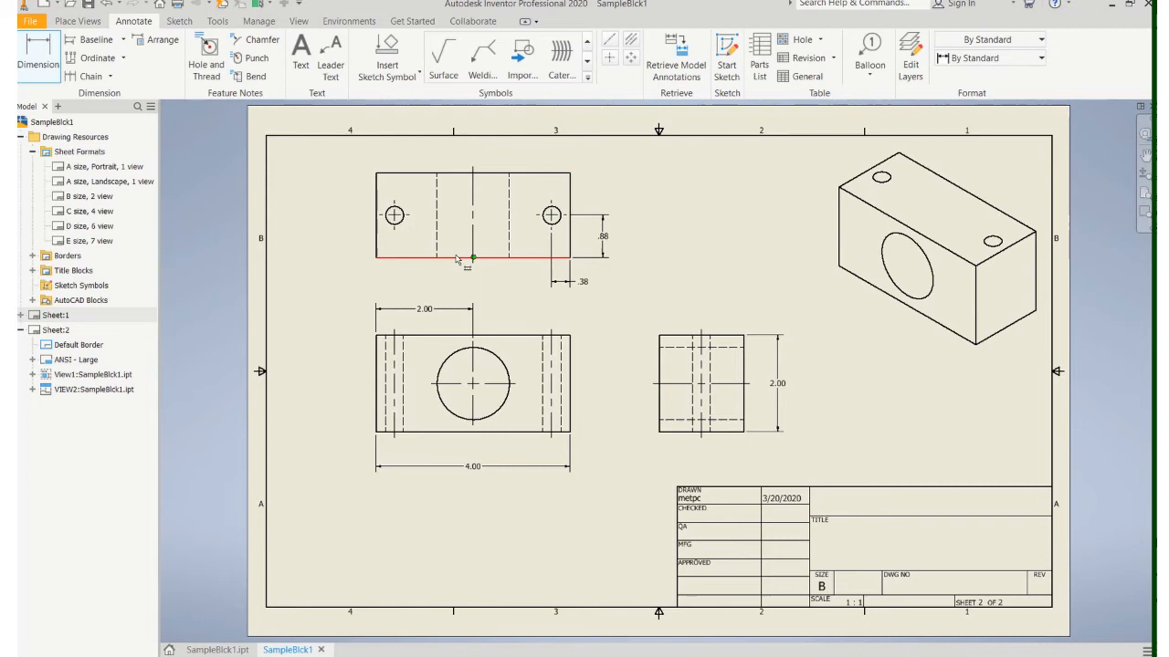
Dimension the left small hole's center from the left and bottom edges in the top view.
left_click(376, 245)
left_click(394, 215)
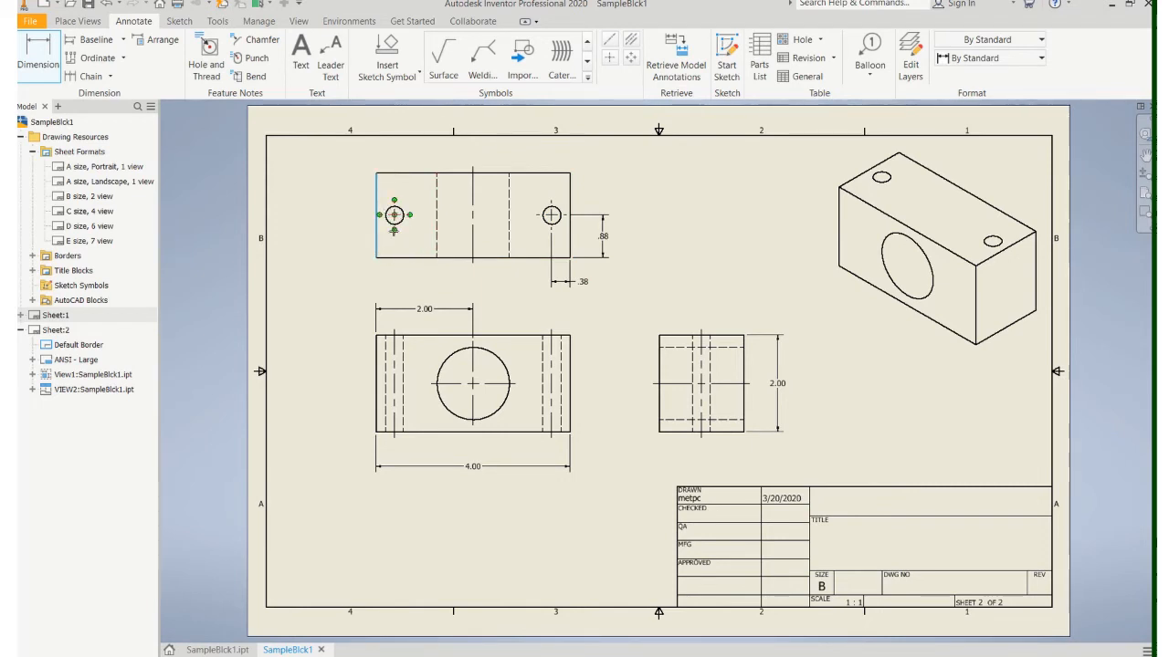
left_click(388, 277)
left_click(381, 258)
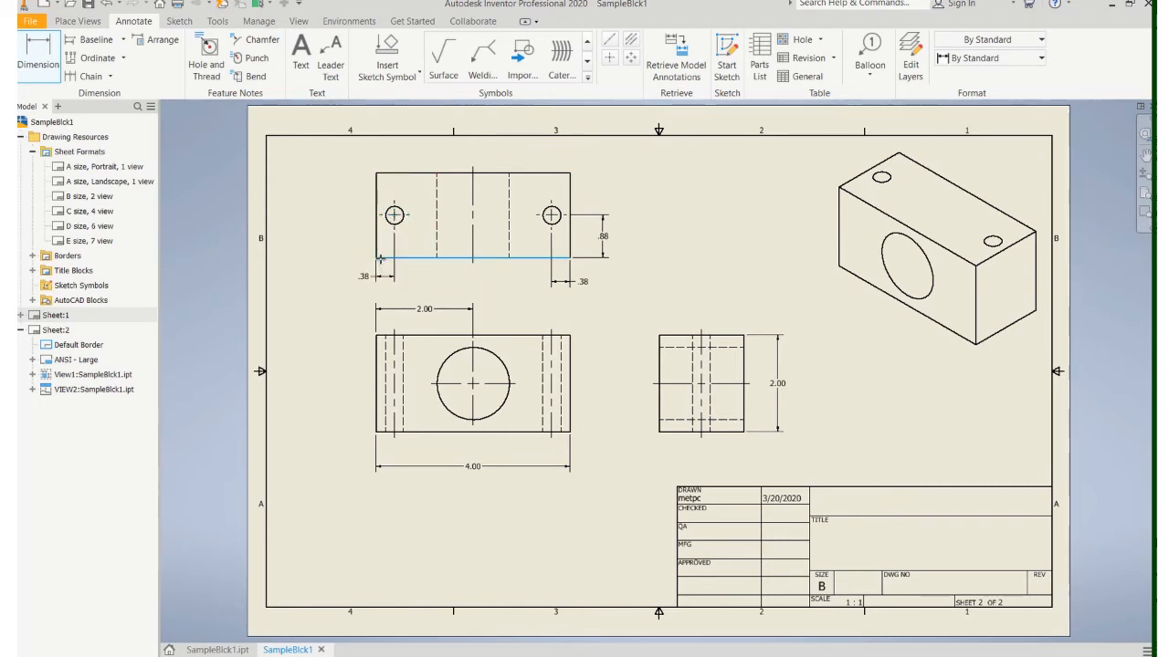
left_click(394, 216)
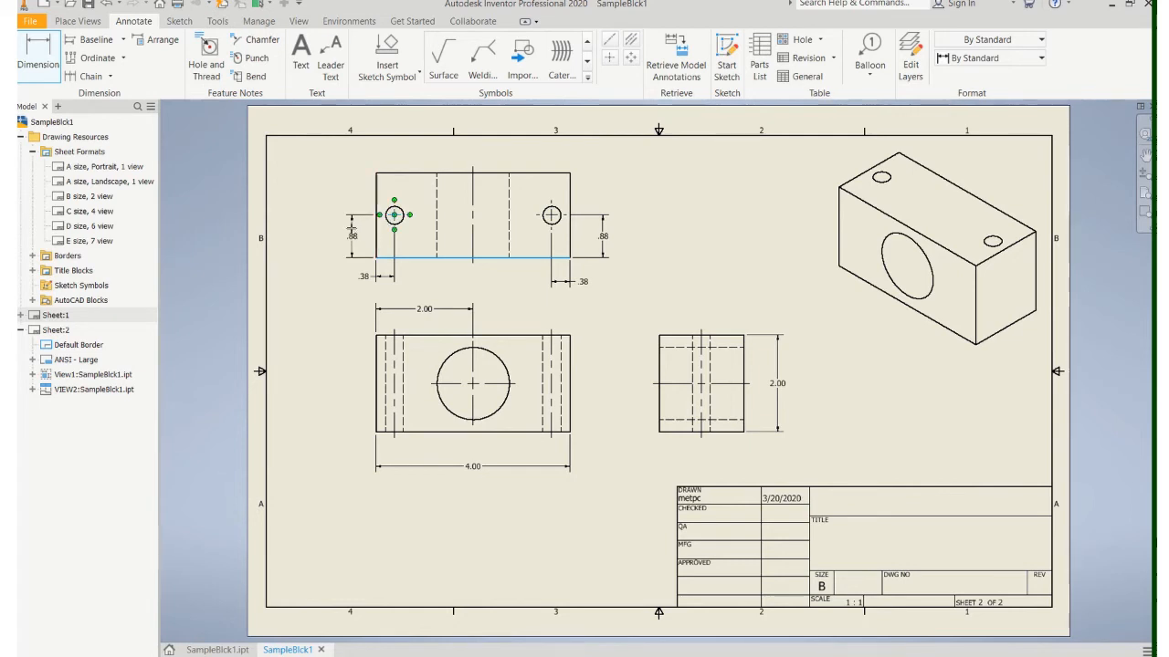
left_click(350, 231)
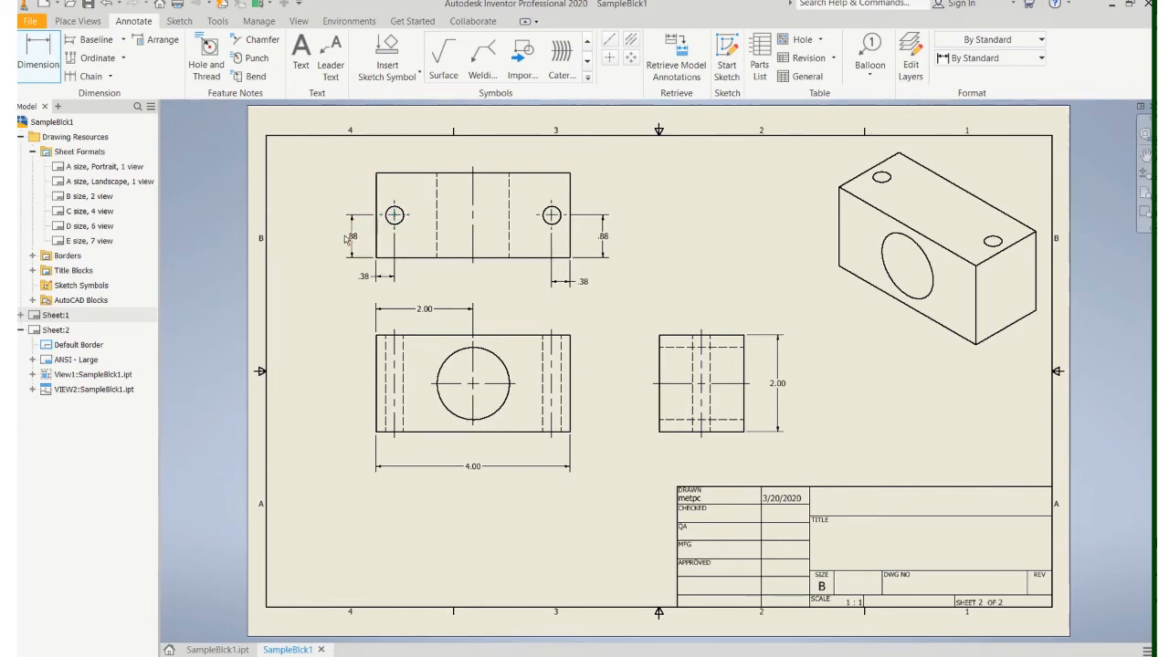
Dimension the large hole's center height from the front view's bottom edge, and the block's depth above the side view.
left_click(425, 433)
left_click(473, 383)
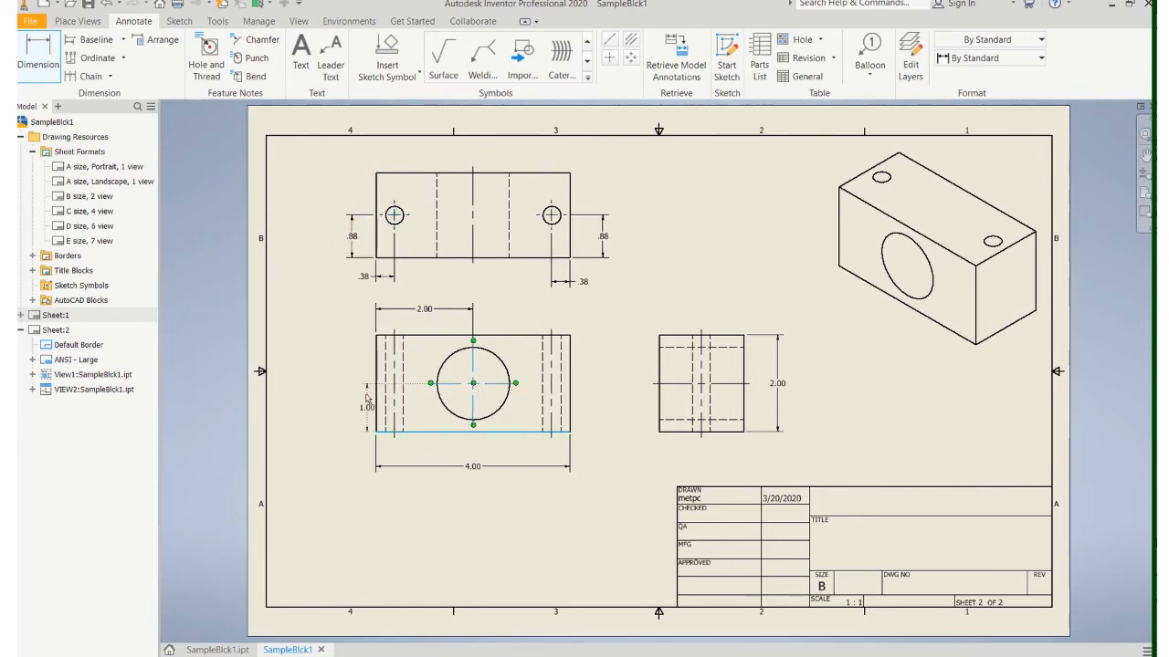
left_click(352, 402)
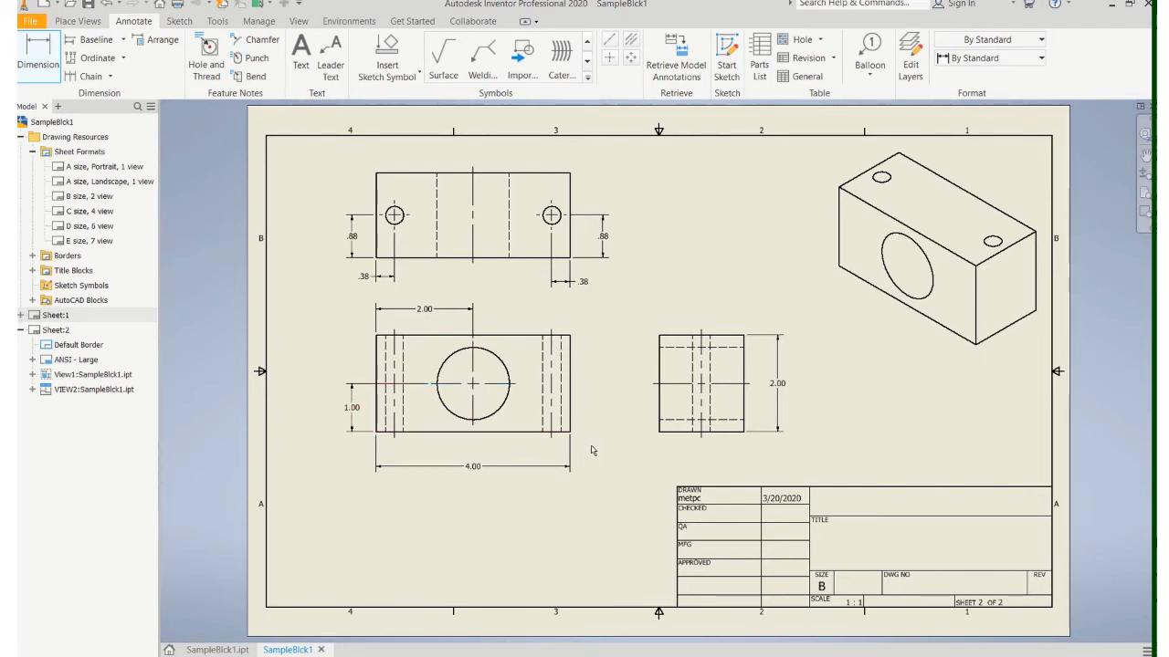
left_click(683, 336)
left_click(683, 306)
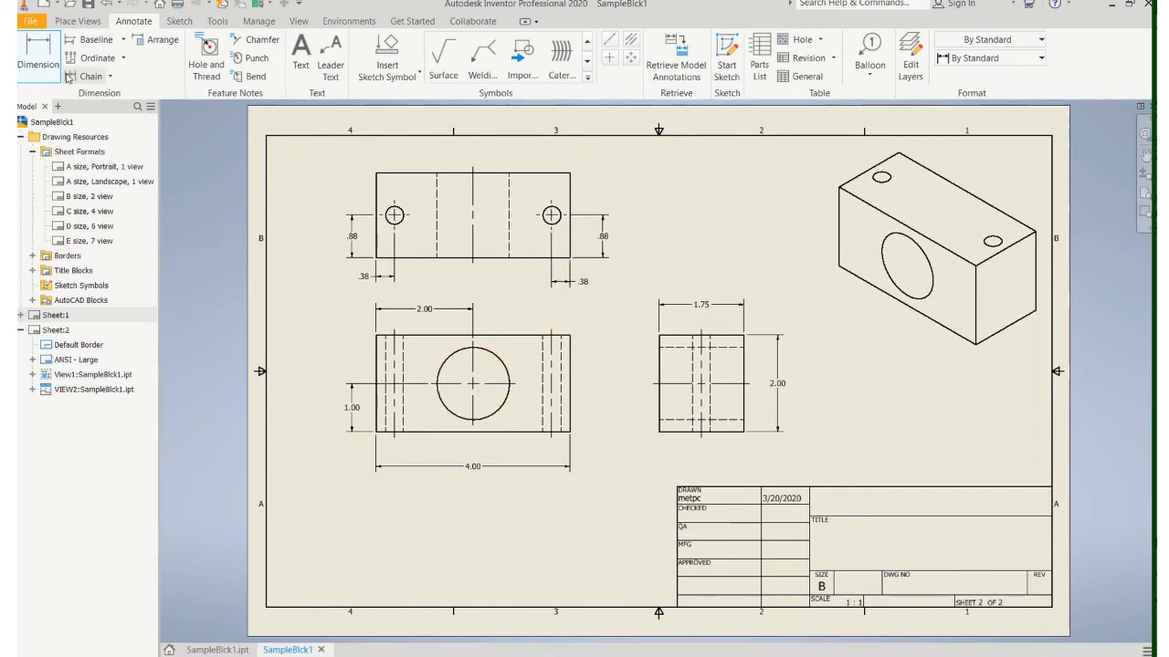
Add diameter dimensions to the large hole in the front view and the right small hole in the top view.
left_click(499, 359)
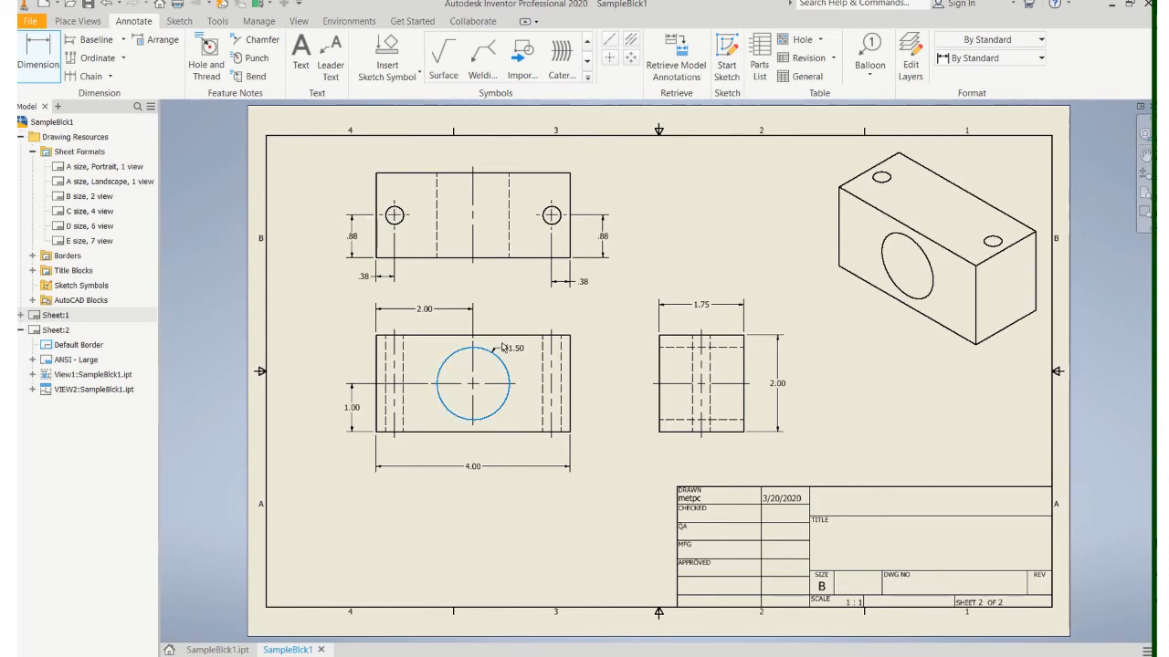
left_click(528, 317)
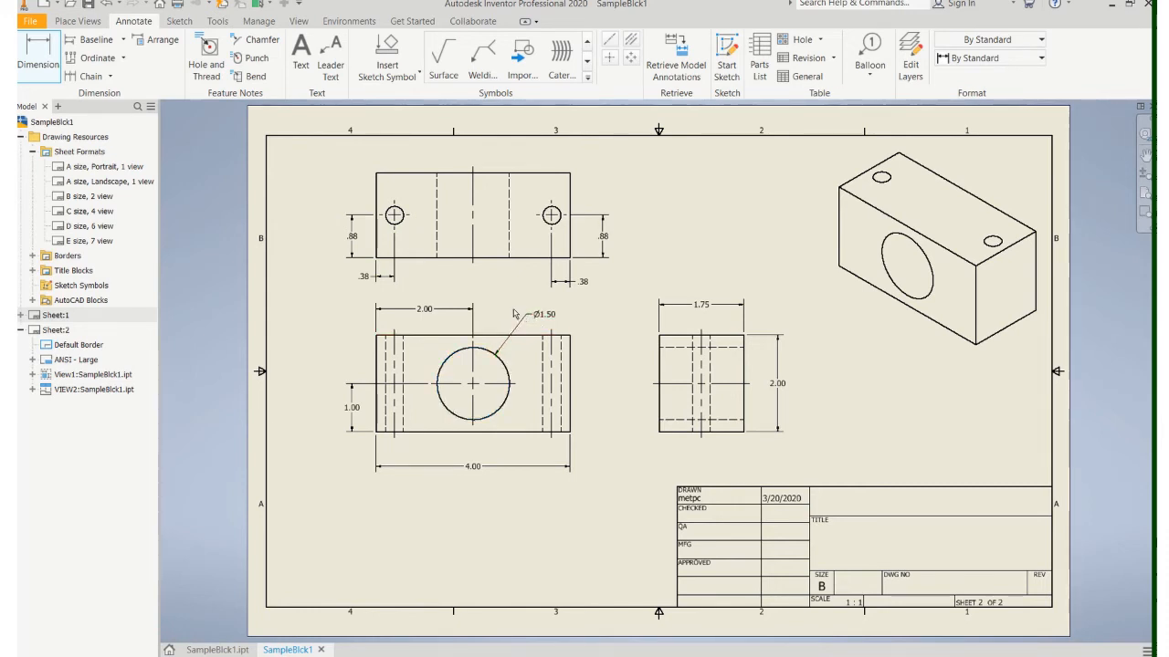
left_click(557, 213)
left_click(595, 185)
Add the prefix 2X to the small hole's diameter dimension text.
double_click(618, 189)
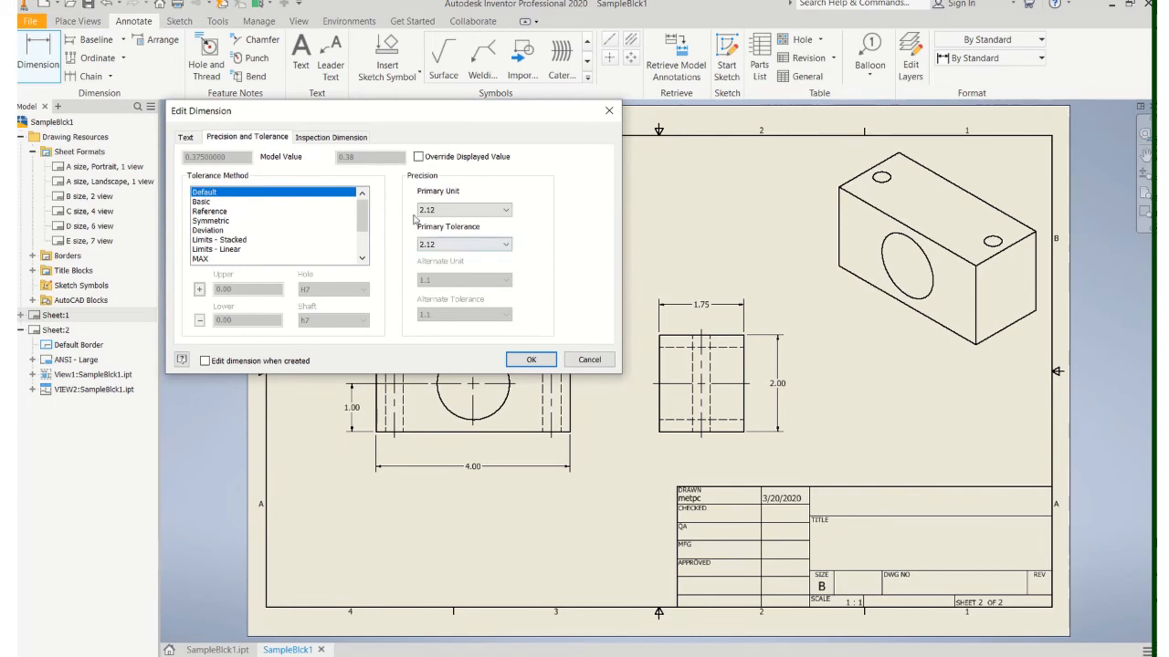
left_click(185, 137)
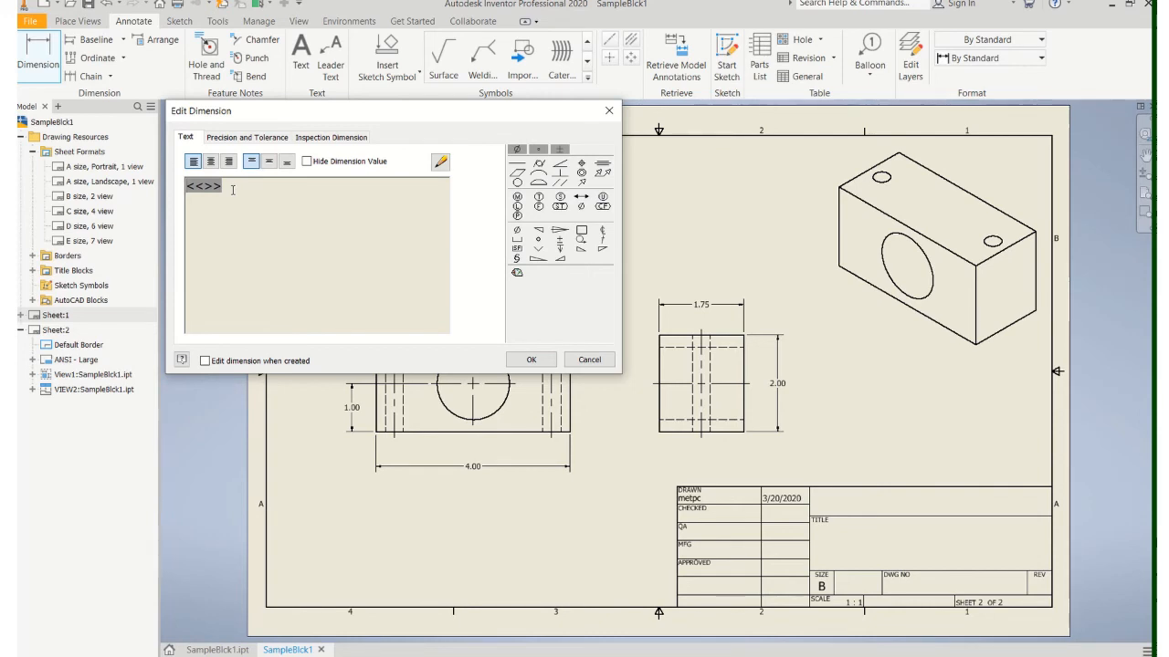
left_click(205, 201)
type("2X")
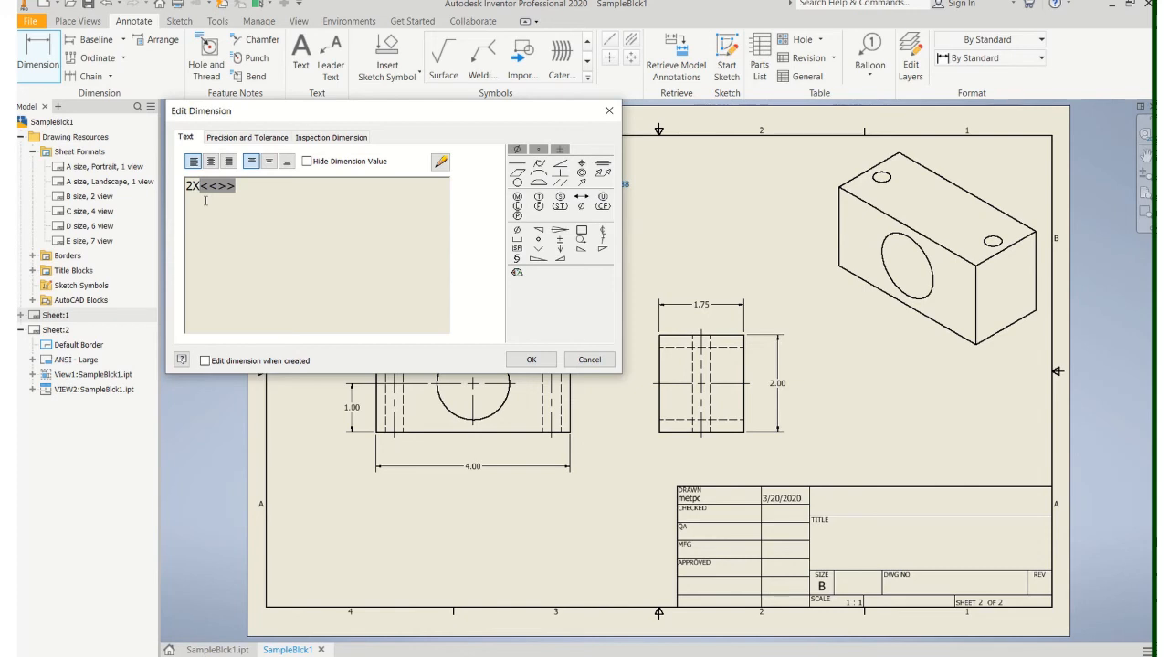
left_click(527, 361)
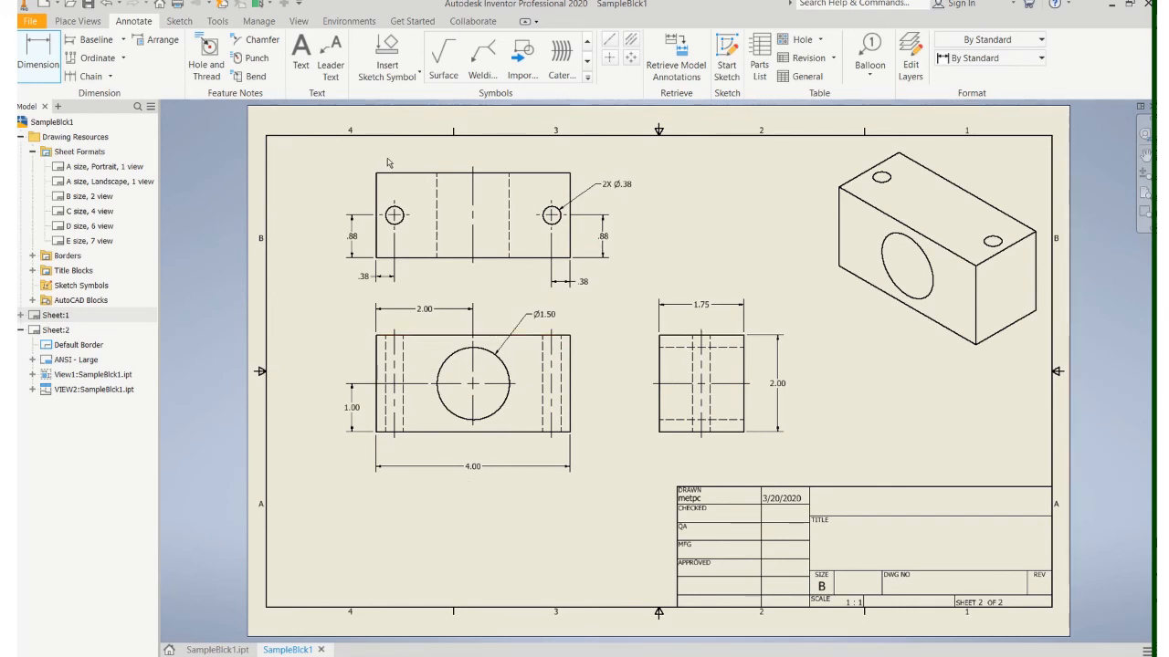
Add a three-line text note in the title block's TITLE area with the drafter's full name, 131-001 and Pg 27 ex 4.
left_click(302, 47)
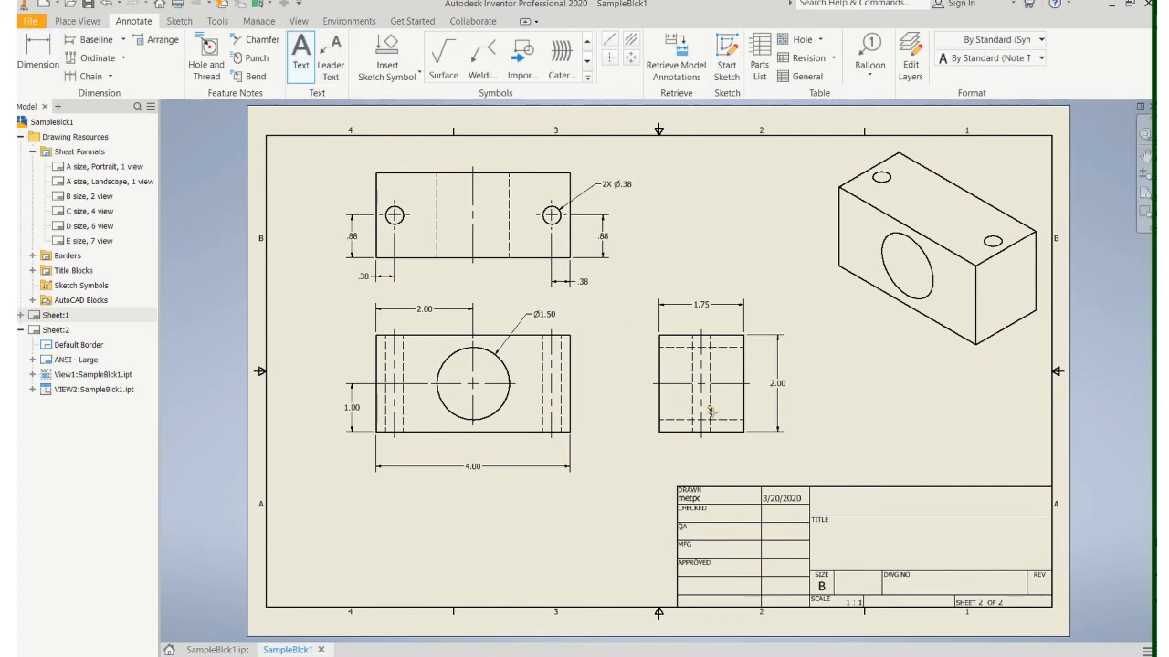
left_click_drag(818, 528, 1030, 571)
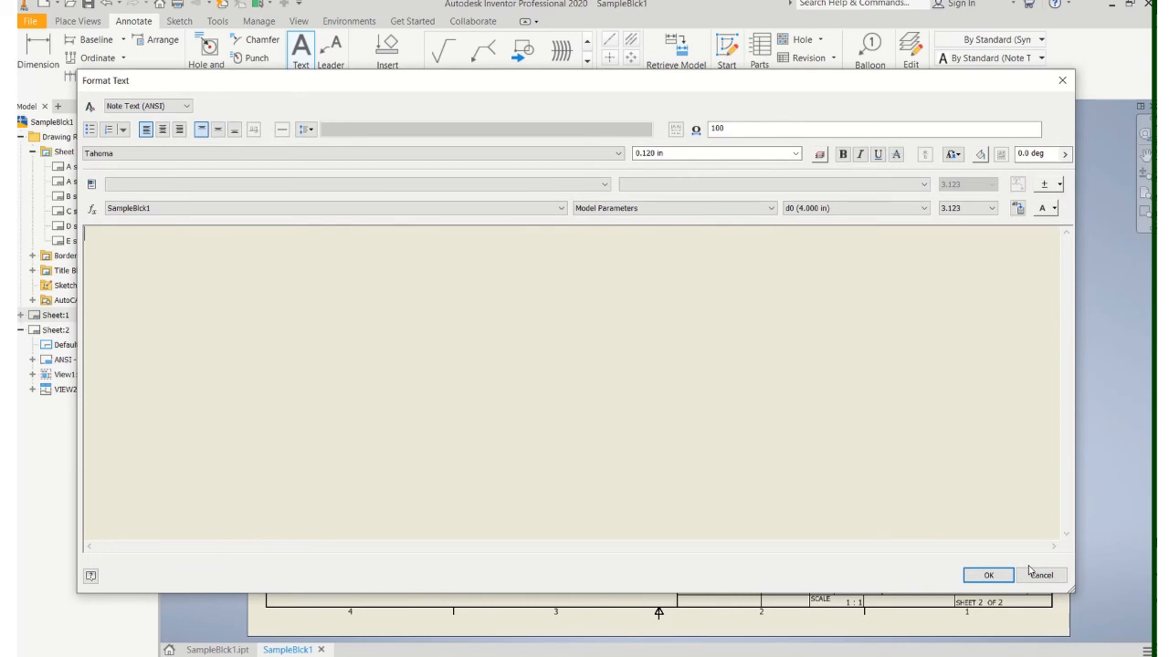
type("m")
type("MIKE")
type(" DEVORE")
key("Return")
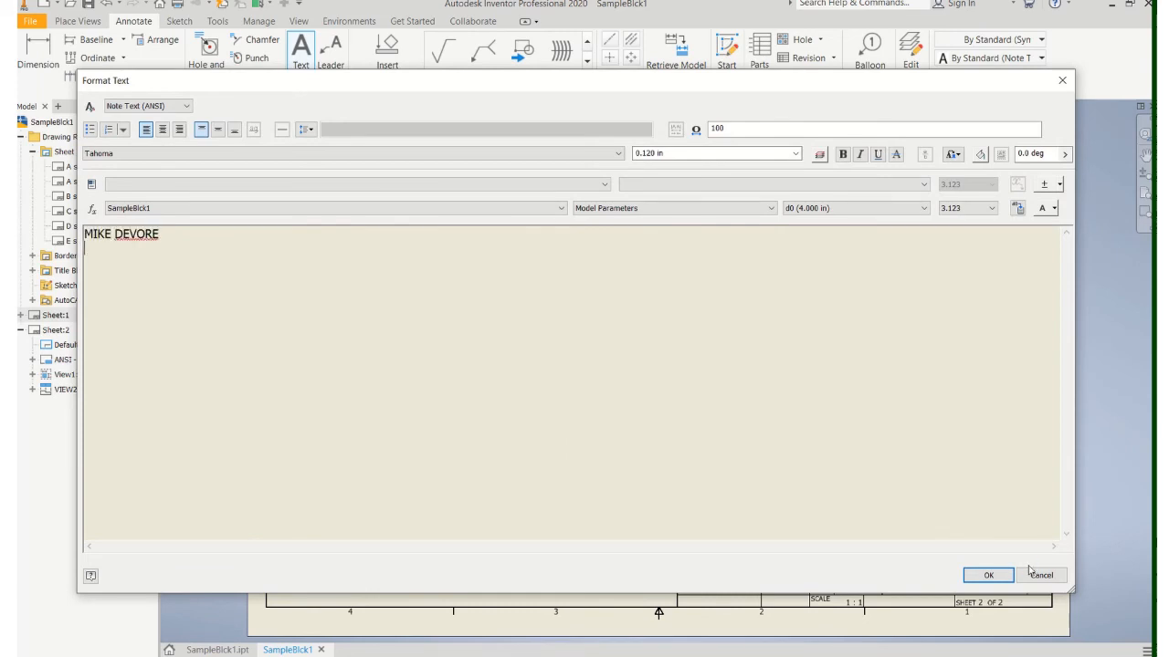
type("#")
key("BackSpace")
type("!#")
type("131-001")
type("Pg 27 ex 4")
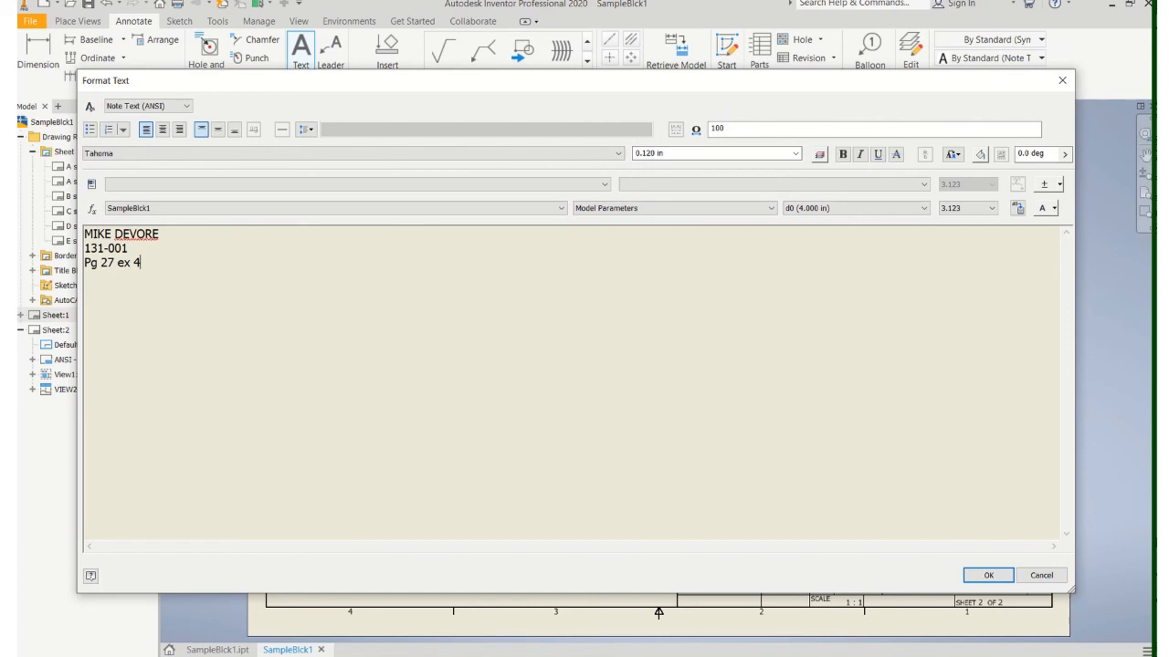
left_click(1011, 581)
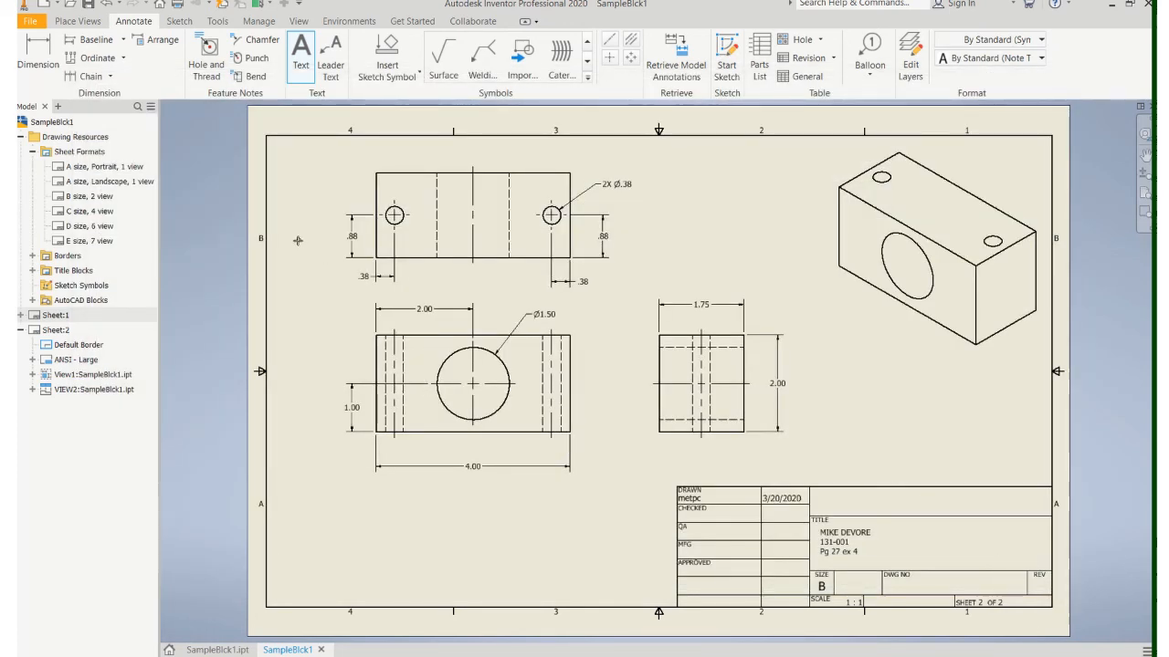
Save the drawing as SampleBlck1 in Inventor Drawing Files (*.dwg) format in the Inventor Online course info folder, replacing the existing file.
left_click(39, 22)
left_click(55, 176)
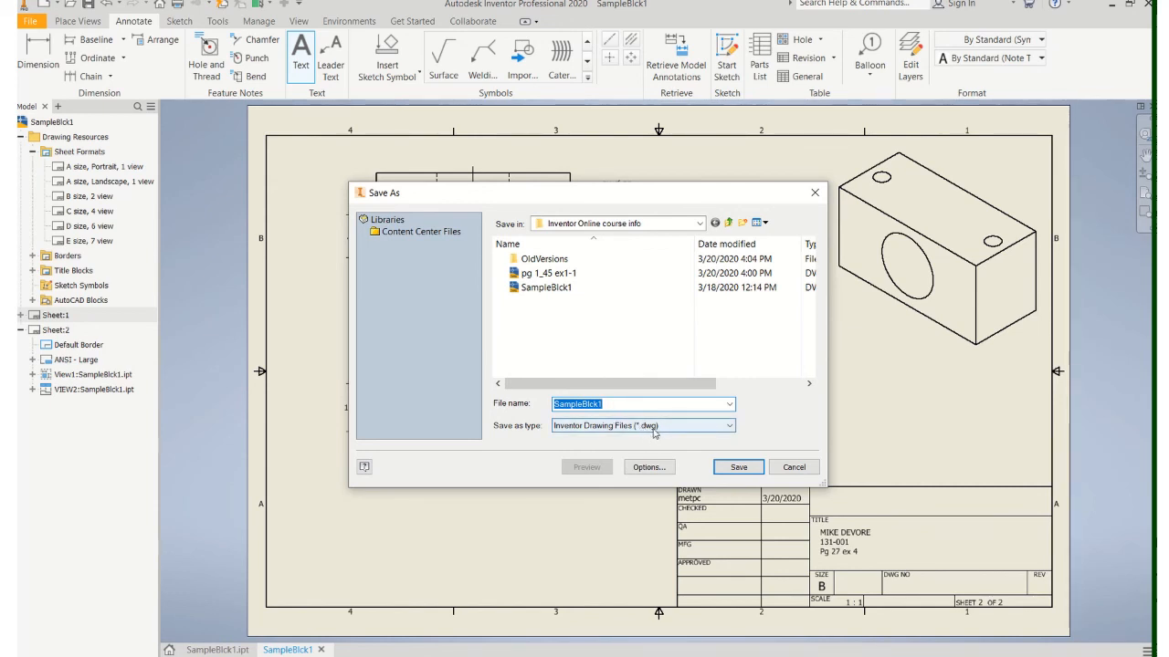
left_click(732, 471)
left_click(618, 351)
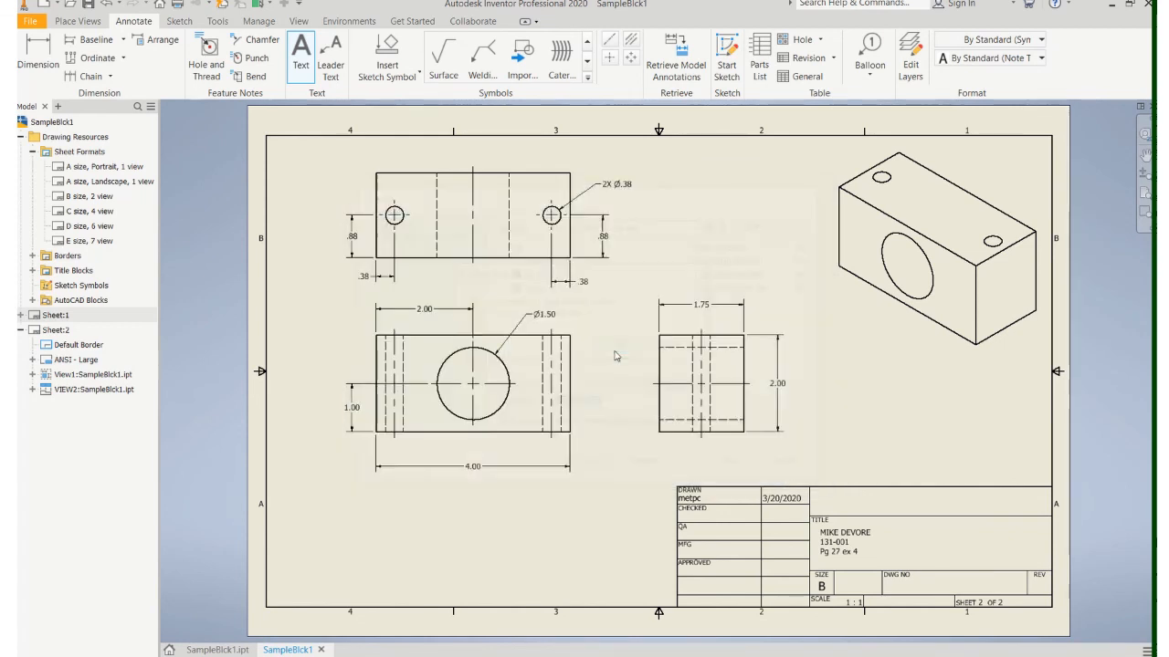